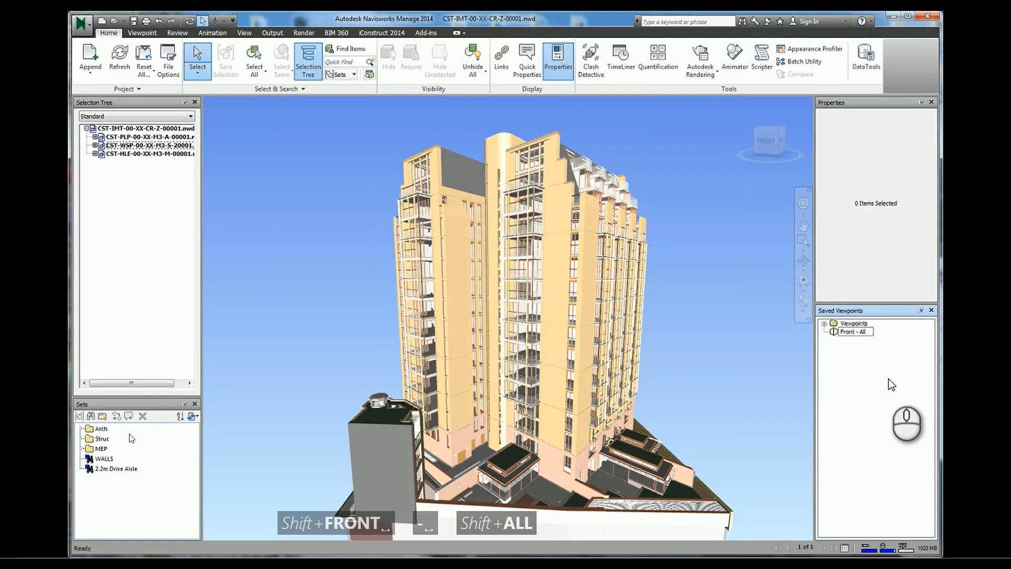
type("dis")
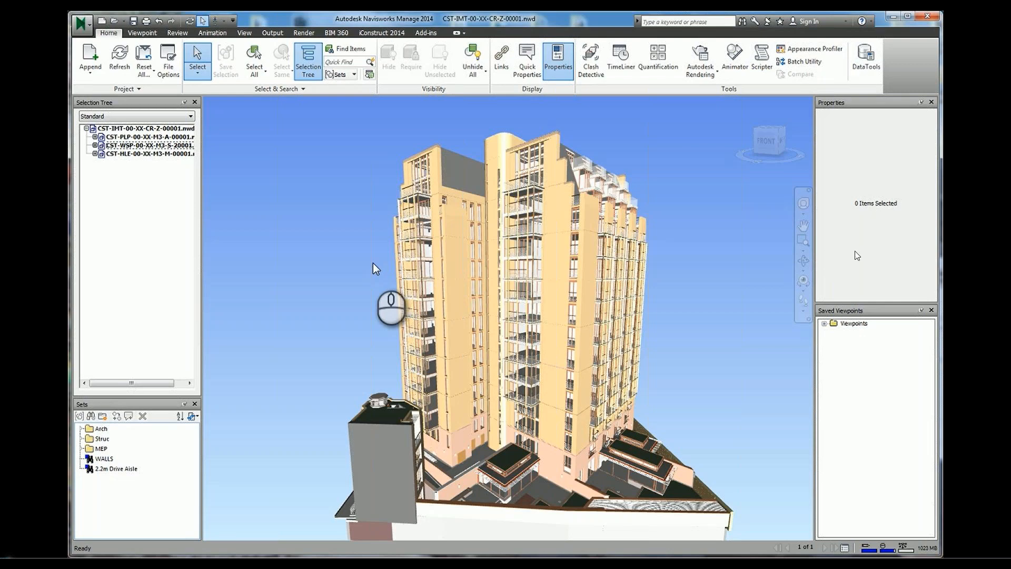
key("alt+Tab")
key("alt+Tab")
key("alt+Tab")
key("alt+Tab")
key("alt+Tab")
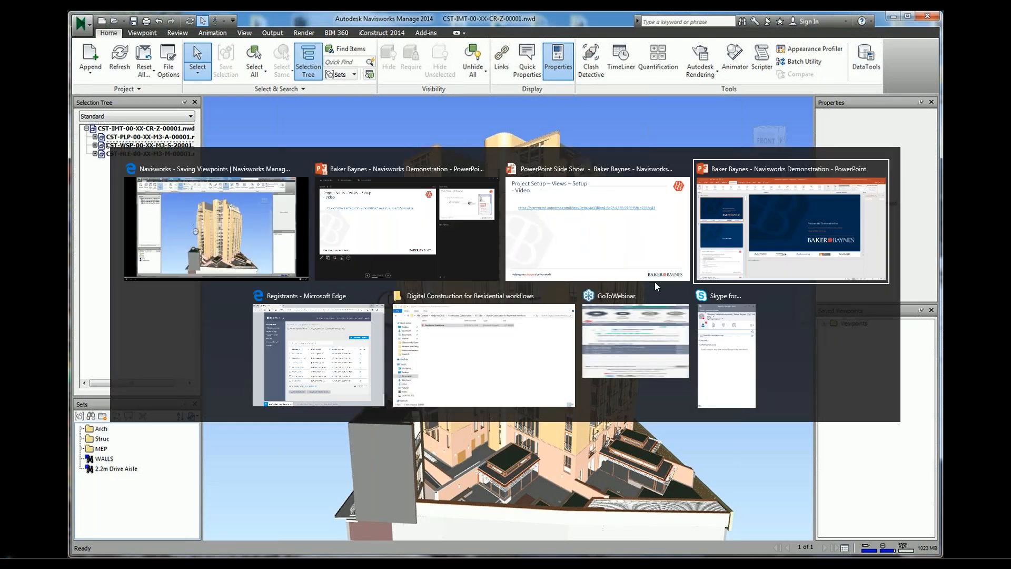
key("alt+Tab")
left_click(652, 279)
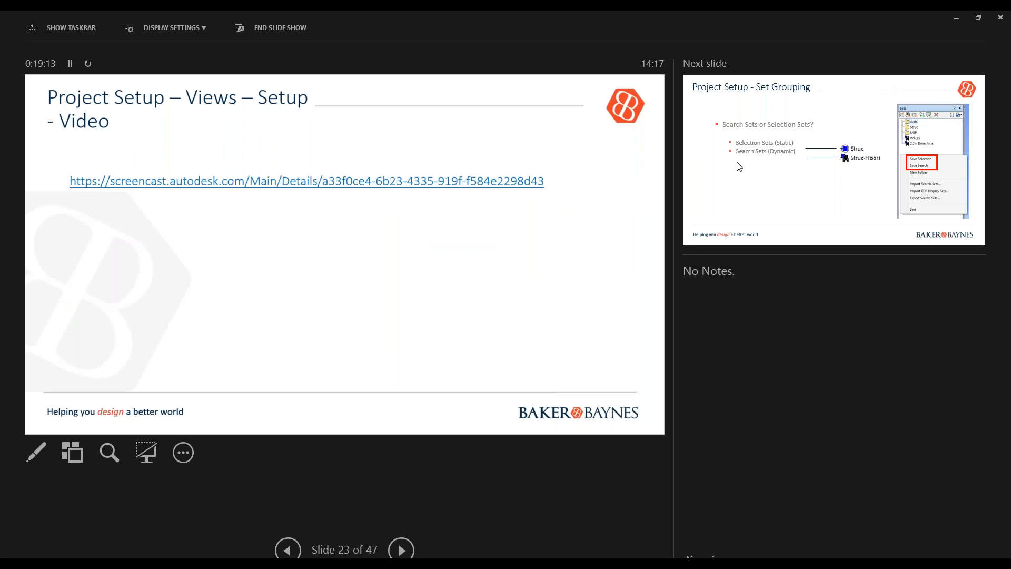
key("alt+Tab")
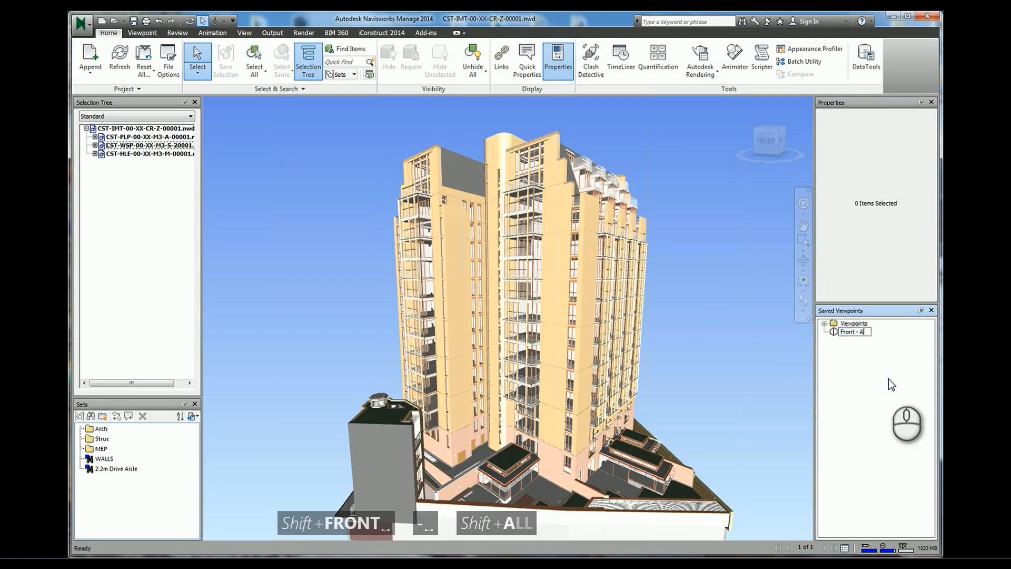
- Finish naming the new saved viewpoint "Front - All disciplines"
type("disc")
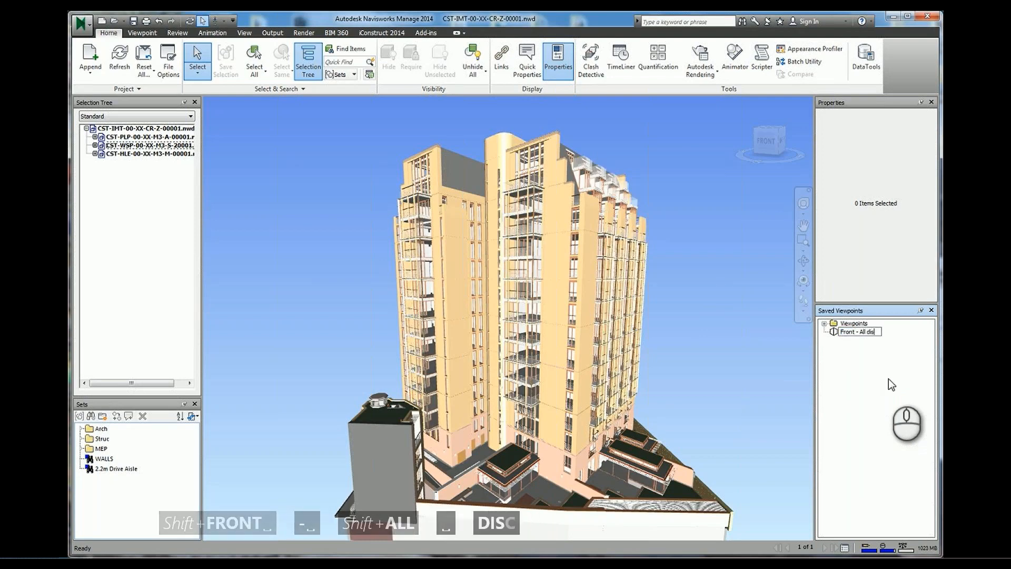
type("iplines")
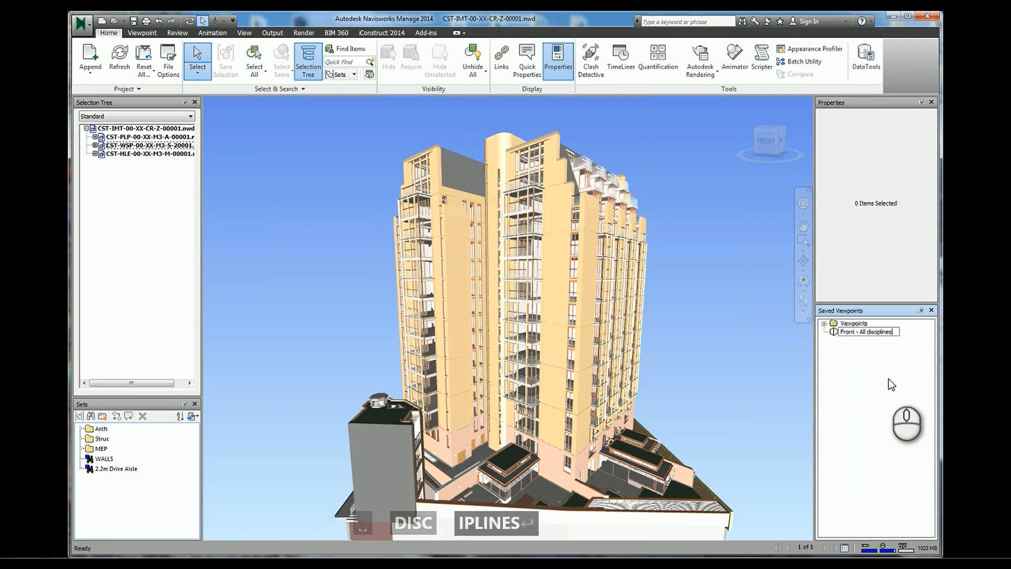
key("Return")
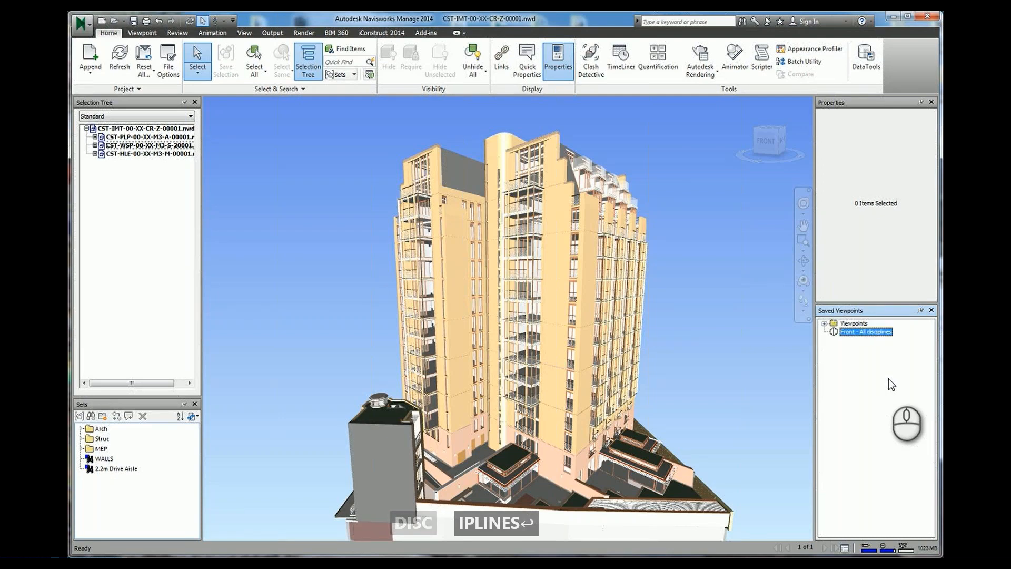
- Hide the CST-WSP structural and CST-HLE MEP models and save the view as a viewpoint named "Arch"
left_click(135, 147)
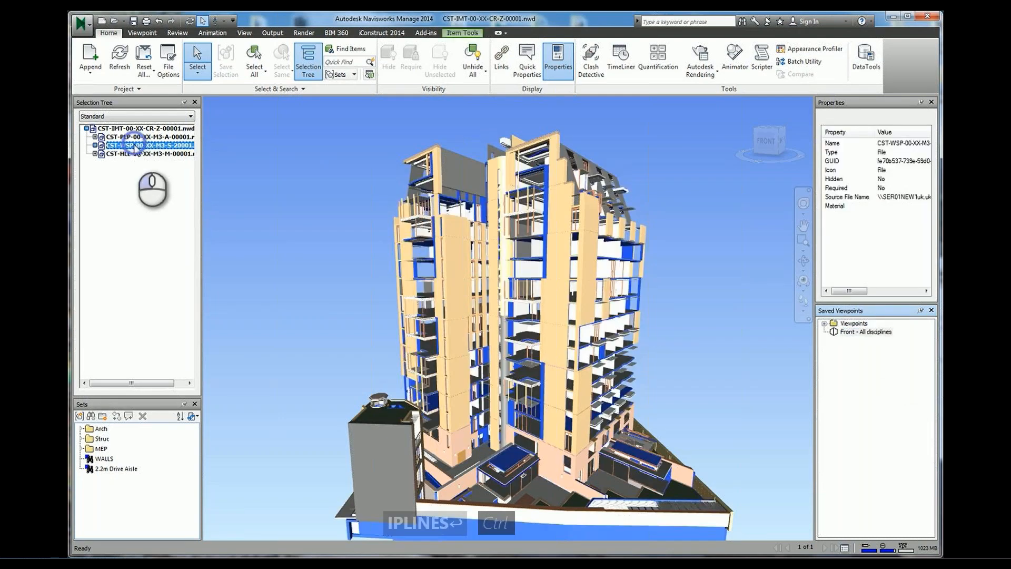
left_click(135, 154, "ctrl")
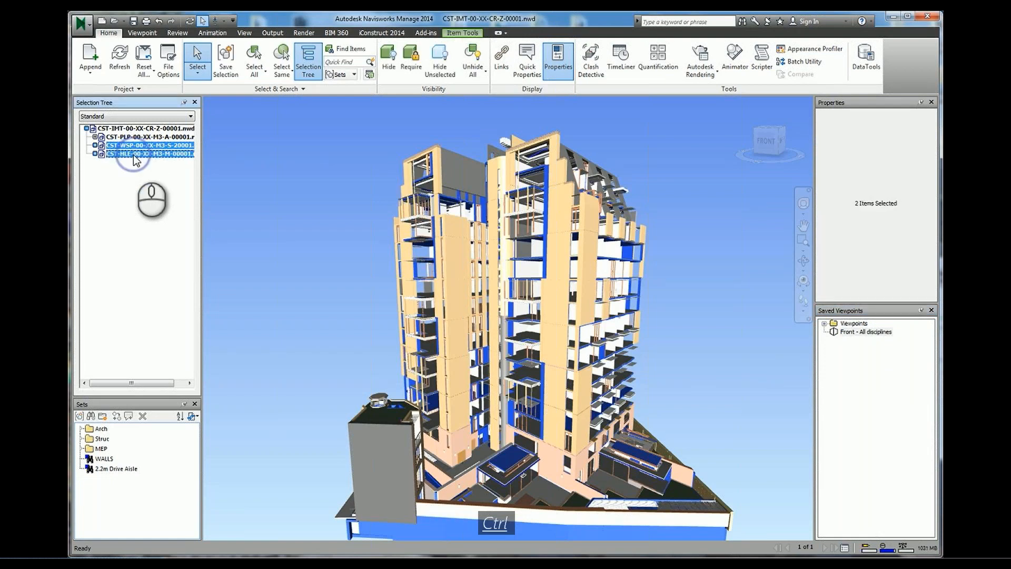
left_click(390, 59)
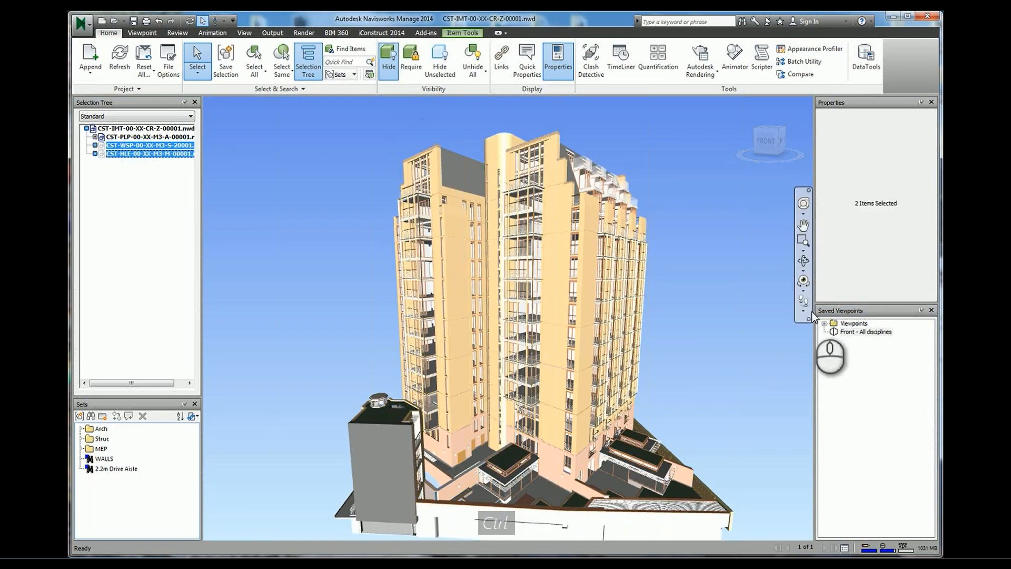
right_click(855, 356)
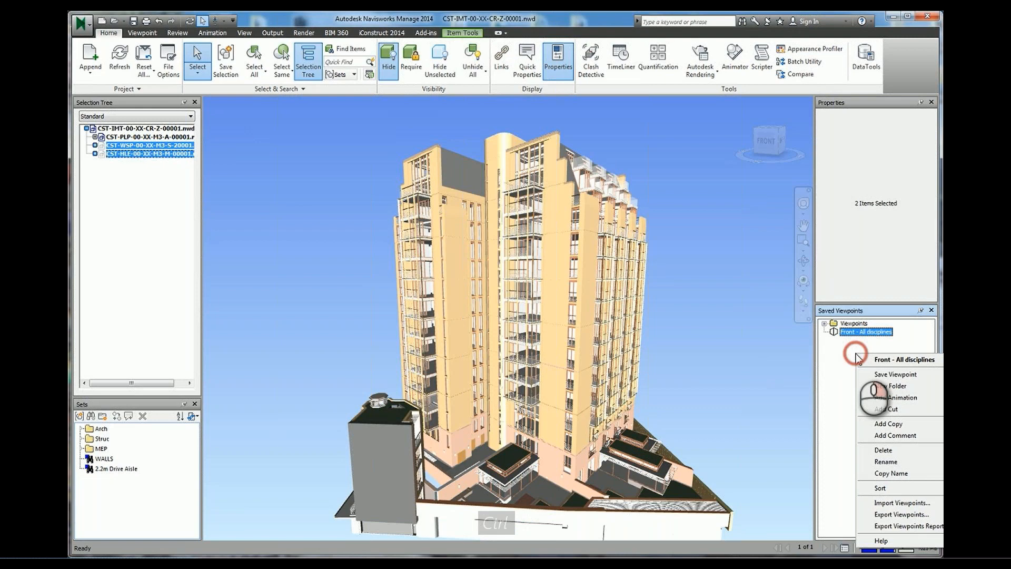
left_click(895, 373)
type("Arch")
key("Return")
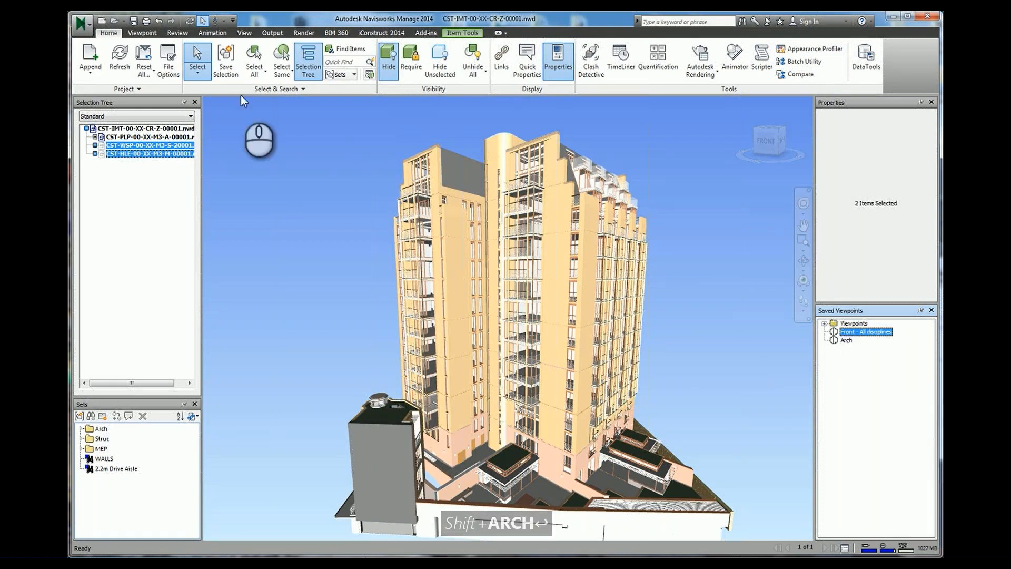
- Show only the CST-WSP structural model and save the view as a viewpoint named "Struc"
left_click(168, 145)
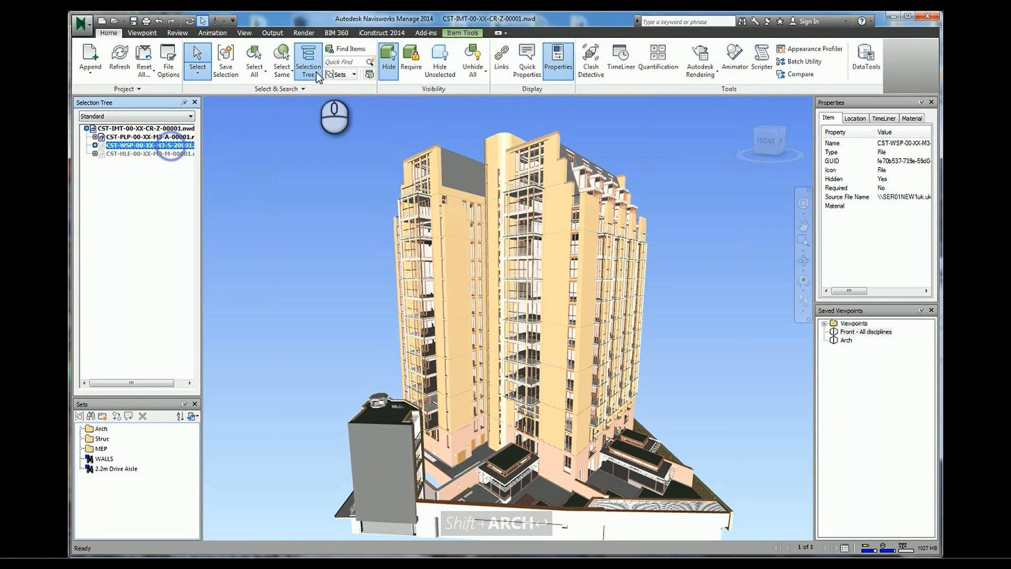
left_click(387, 53)
left_click(127, 137)
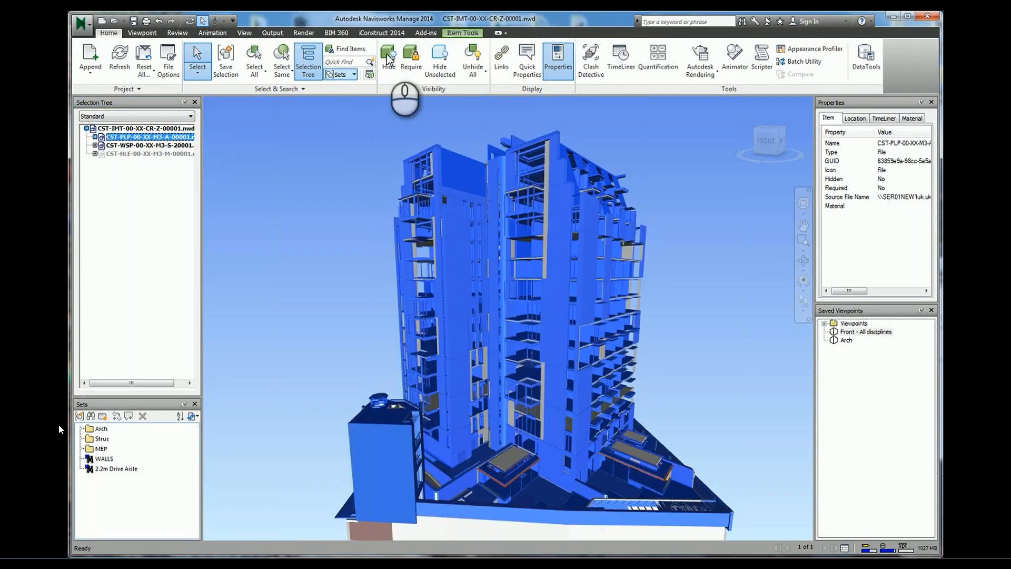
left_click(388, 59)
right_click(864, 331)
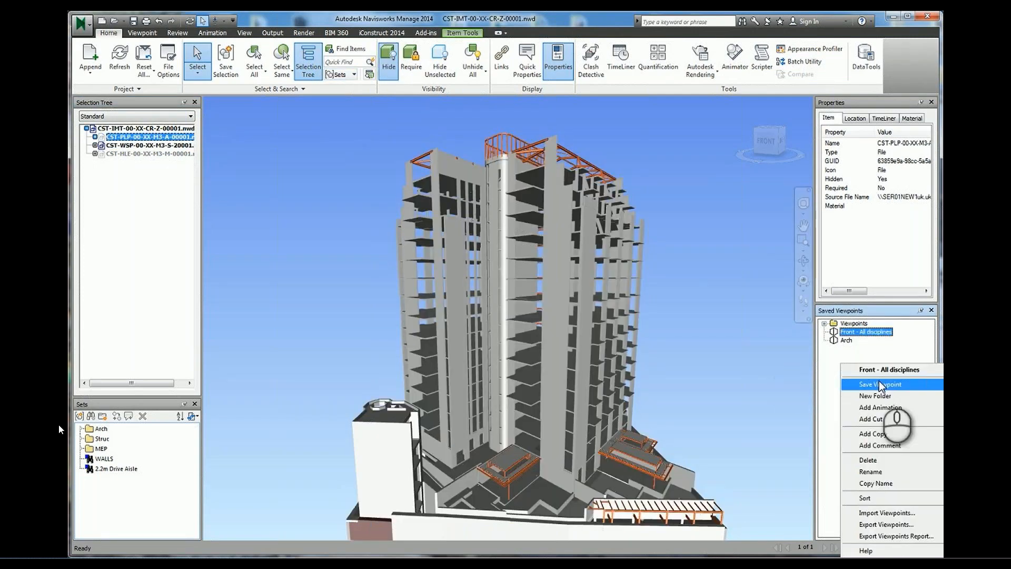
left_click(880, 384)
type("Struc")
key("Return")
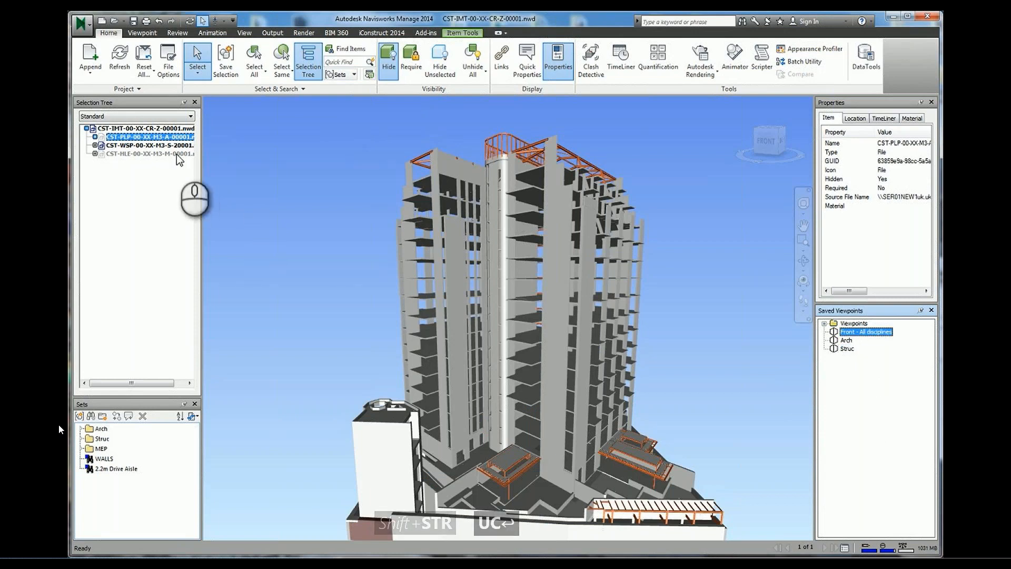
- Show only the CST-HLE MEP model and save the view as a viewpoint named "MEP"
key("Down")
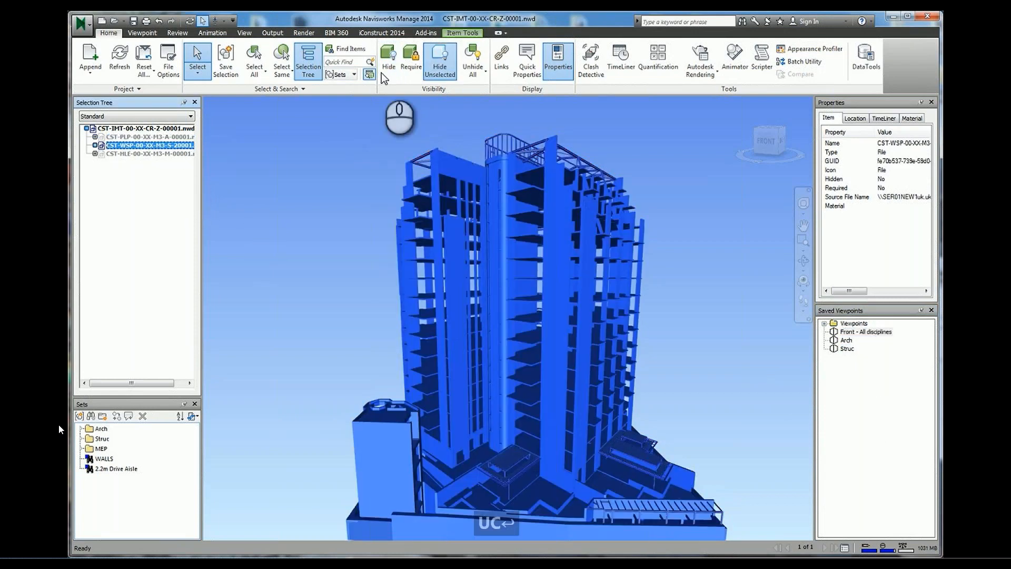
key("ctrl+h")
key("Down")
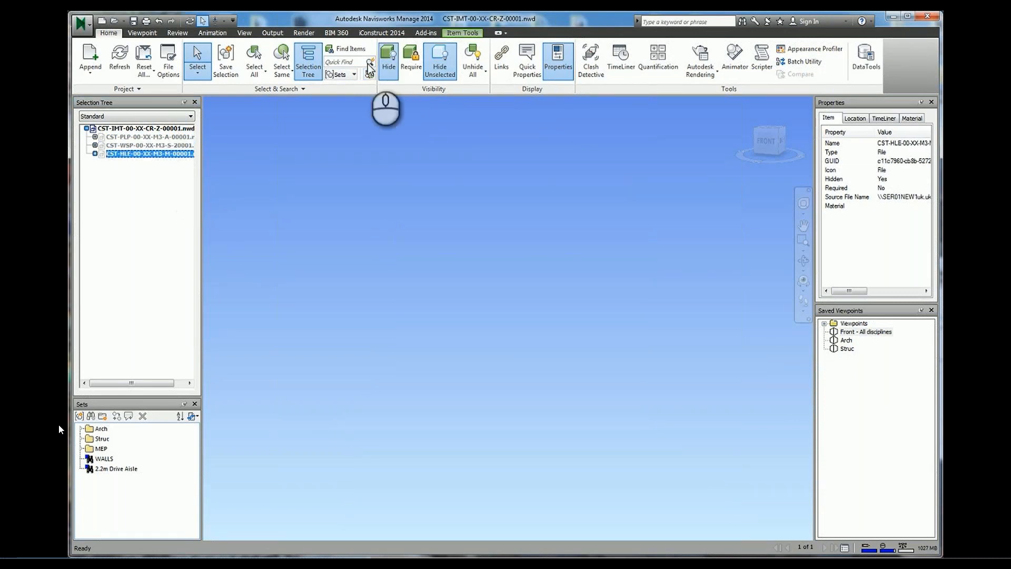
left_click(388, 60)
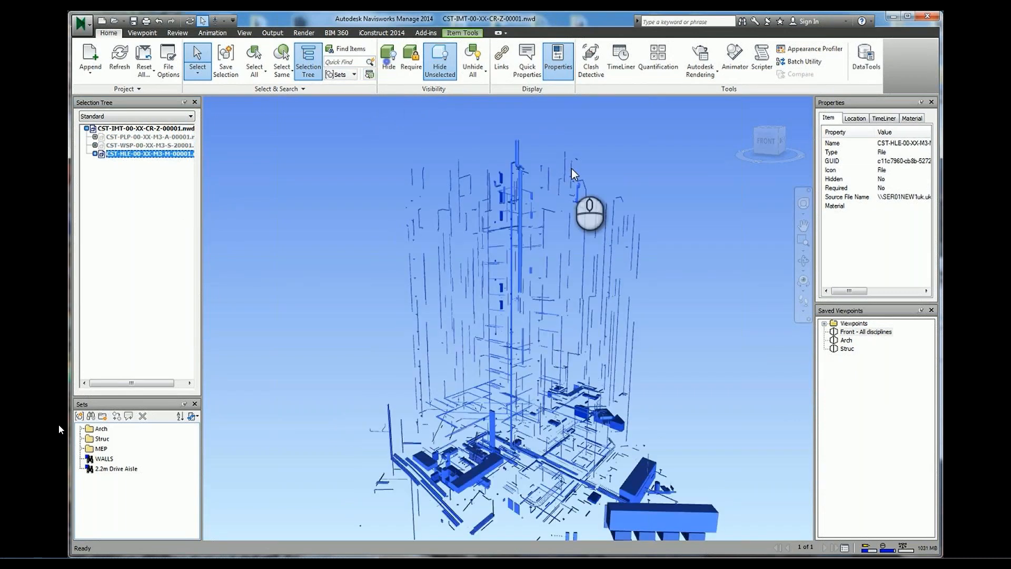
left_click(573, 174)
right_click(857, 363)
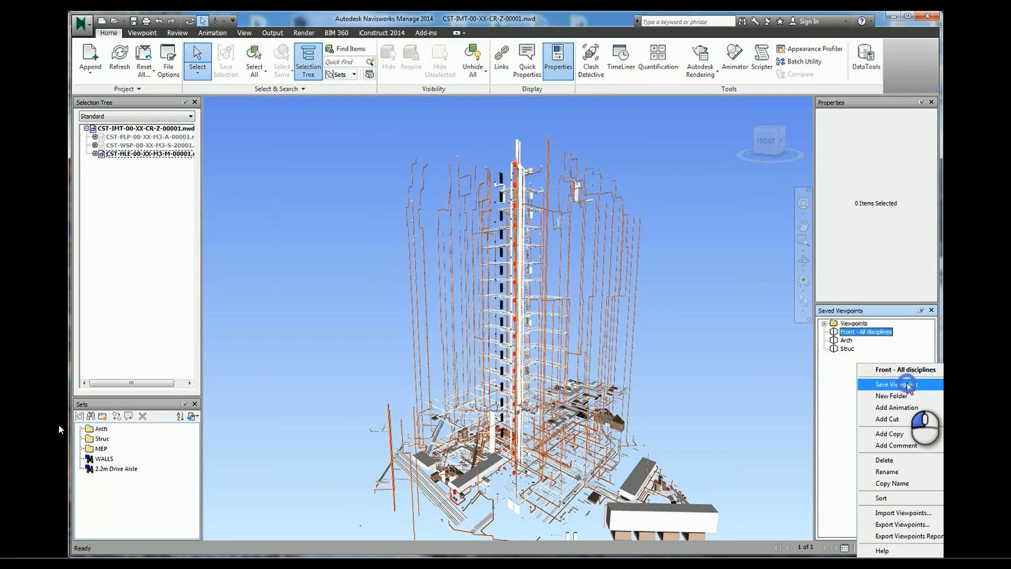
left_click(907, 385)
type("MEP")
key("Return")
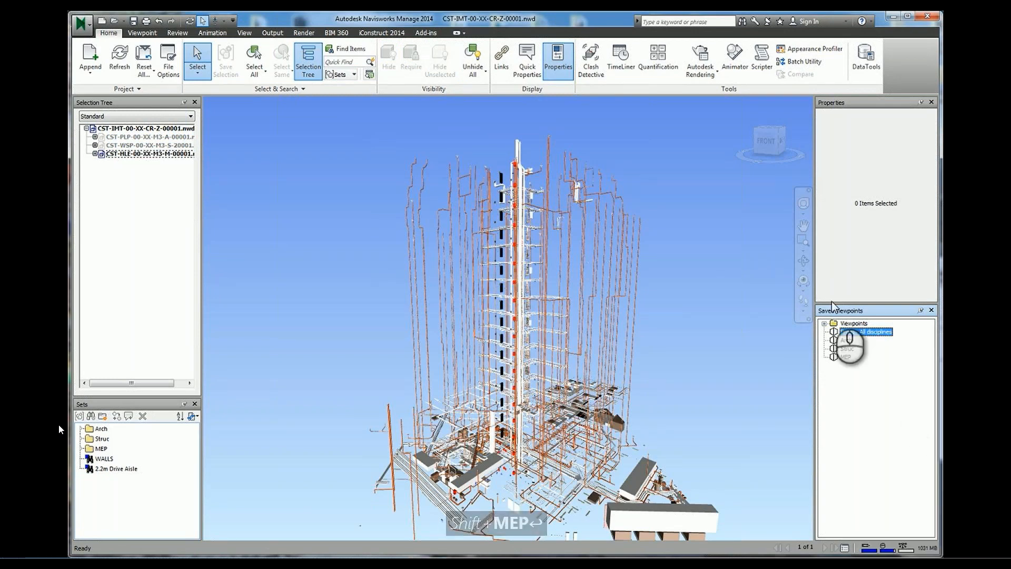
- Recall the Arch, Struc, MEP and Front - All disciplines viewpoints to check each one's visible models
left_click(849, 340)
left_click(849, 349)
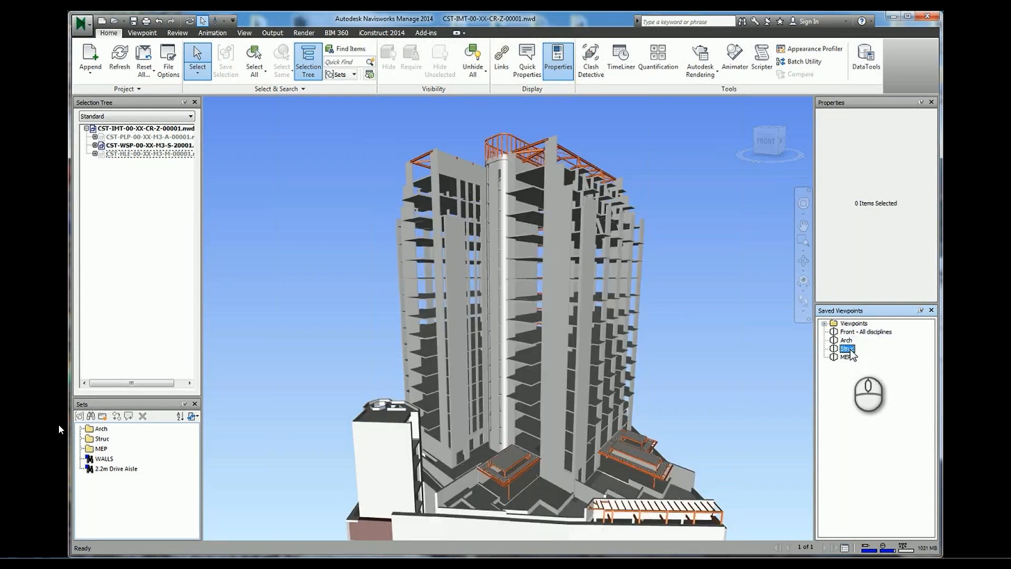
left_click(847, 357)
left_click(821, 331)
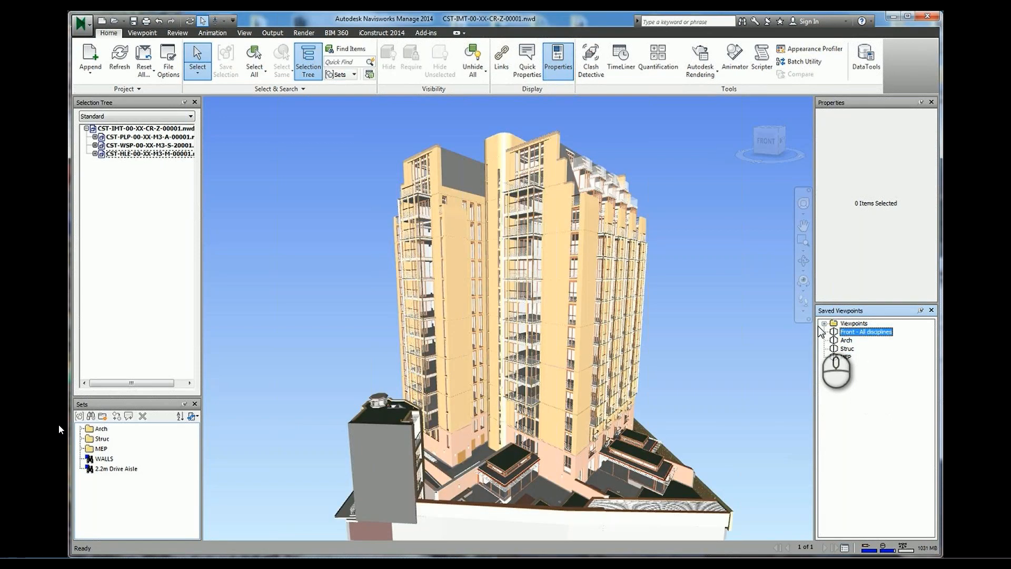
- Orbit to a raised corner view of the whole tower and update the Front - All disciplines viewpoint with it, checking the update
middle_click_drag(716, 285, 490, 329, "shift")
scroll(536, 276, "down", 5)
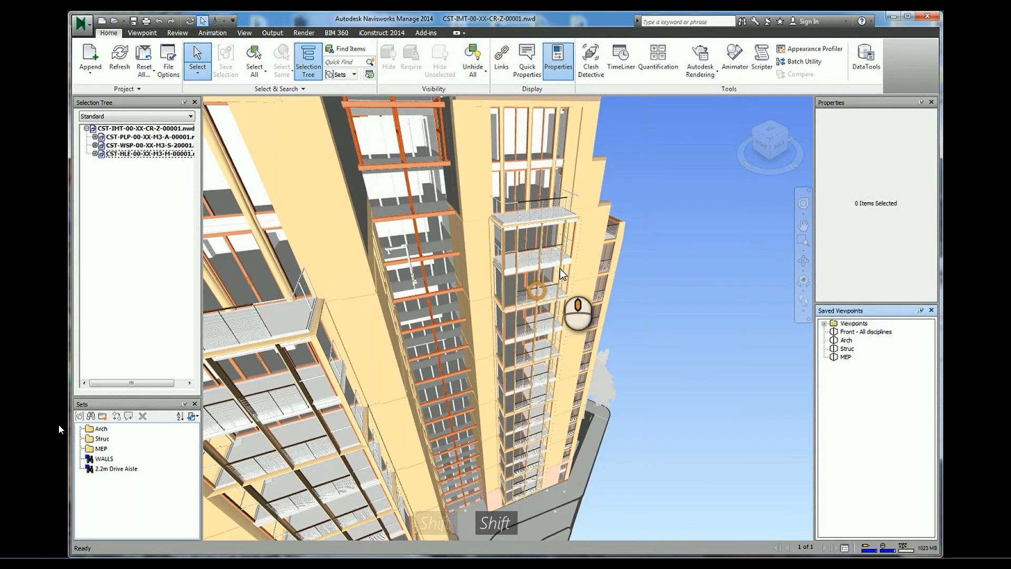
scroll(536, 275, "down", 3)
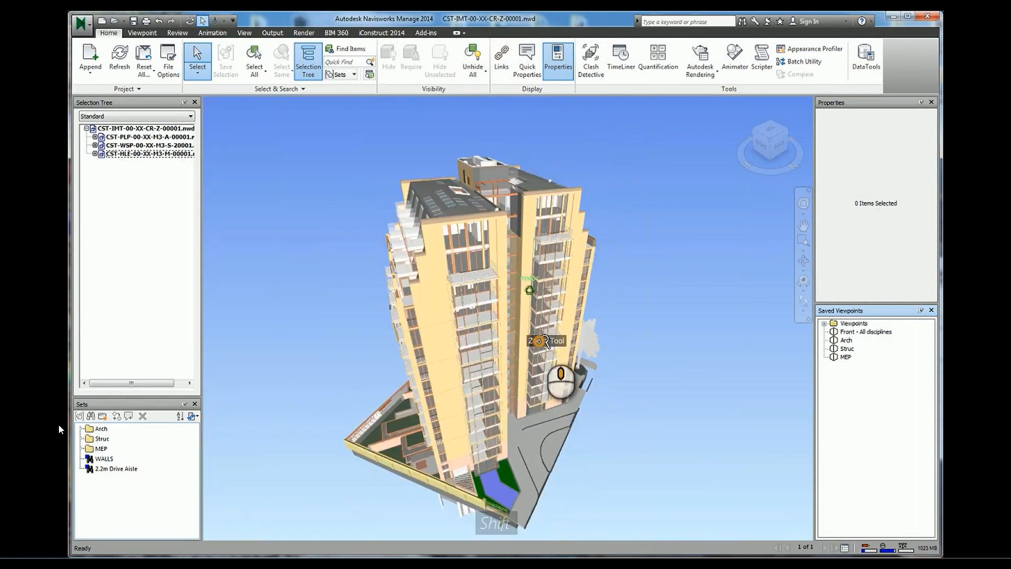
middle_click_drag(544, 341, 568, 317)
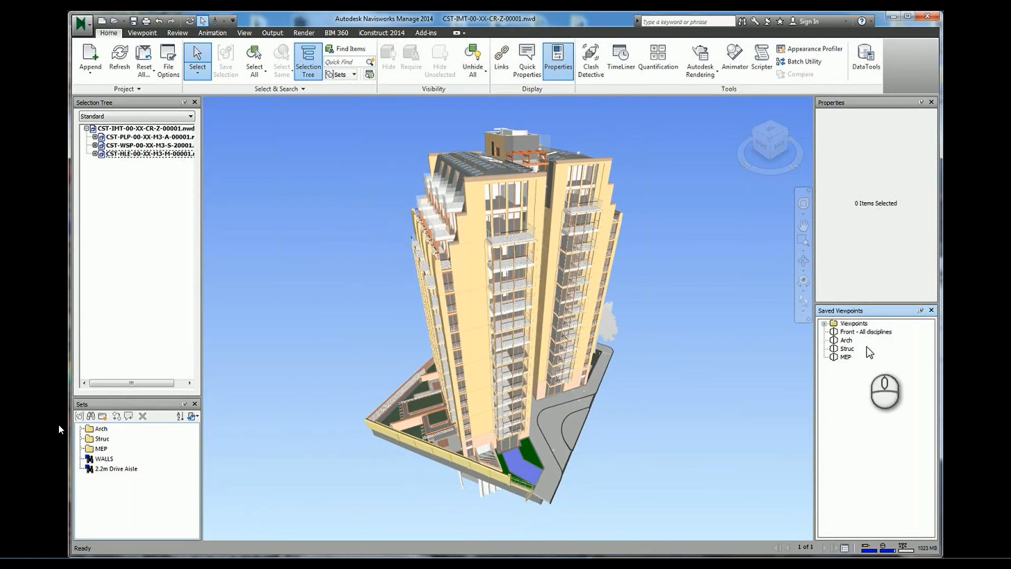
left_click(857, 332)
right_click(858, 332)
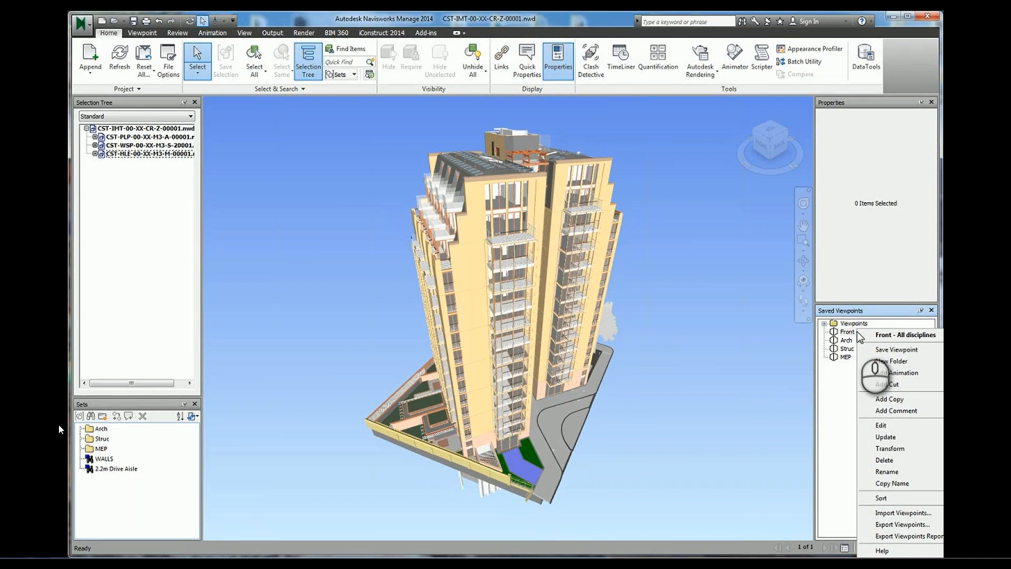
left_click(889, 438)
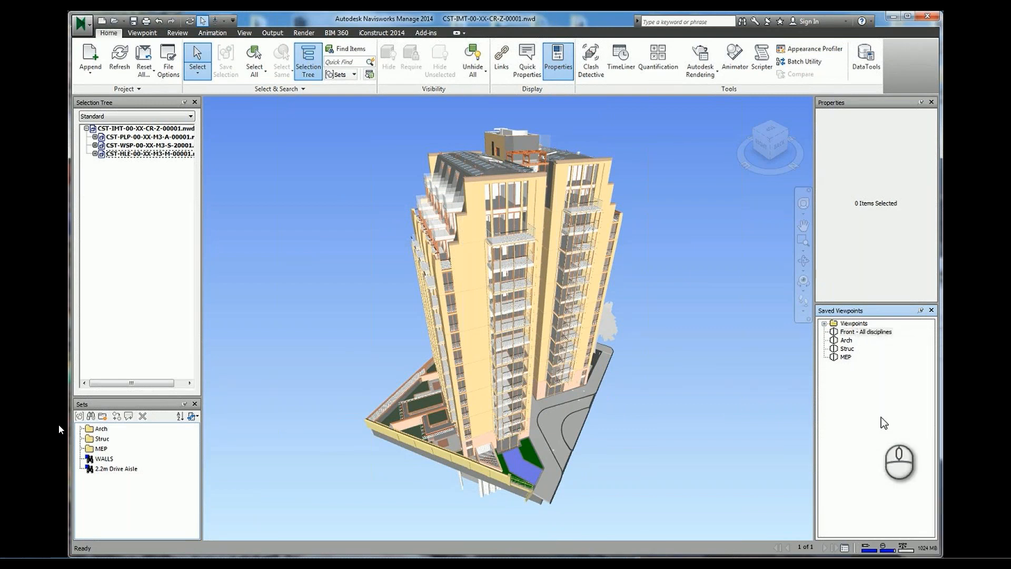
left_click(845, 340)
left_click(859, 333)
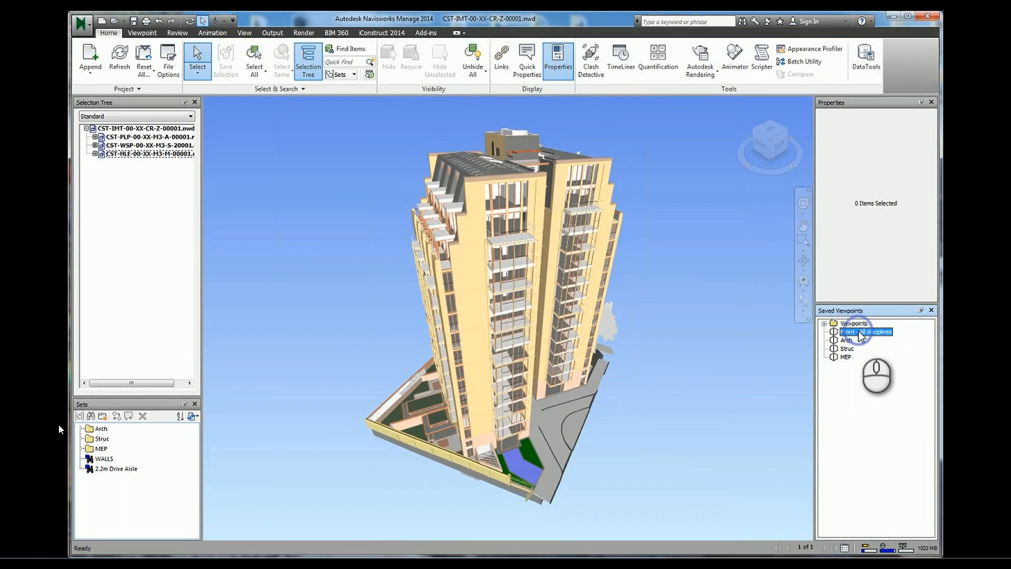
- Enable sectioning and align section Plane 1 to the top surface of the uppermost corner balcony
mouse_move(683, 340)
middle_mouse_down("shift")
mouse_move(532, 369)
mouse_move(634, 212)
mouse_move(598, 274)
mouse_move(636, 262)
mouse_move(621, 227)
middle_mouse_up("shift")
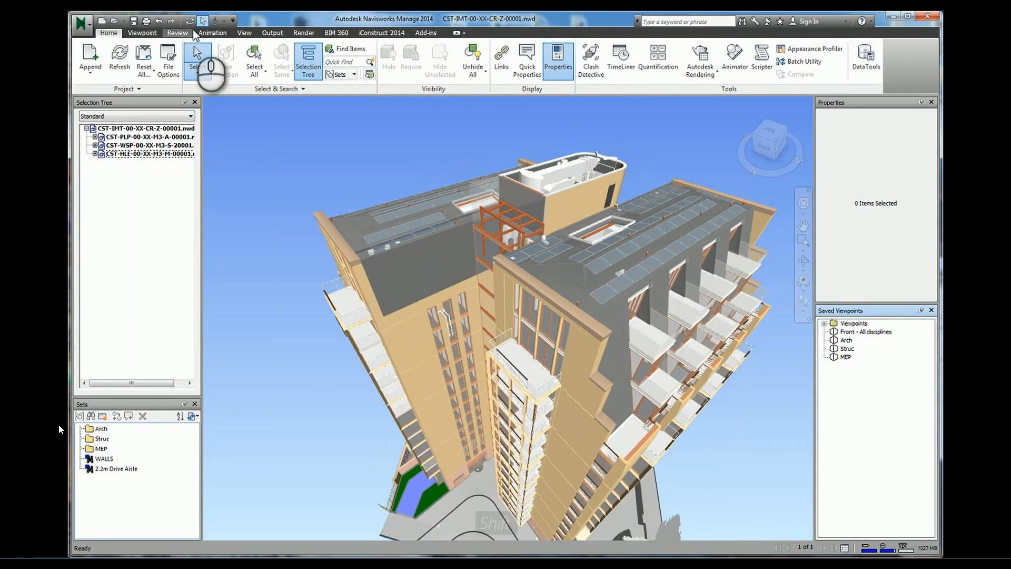
left_click(144, 33)
left_click(639, 61)
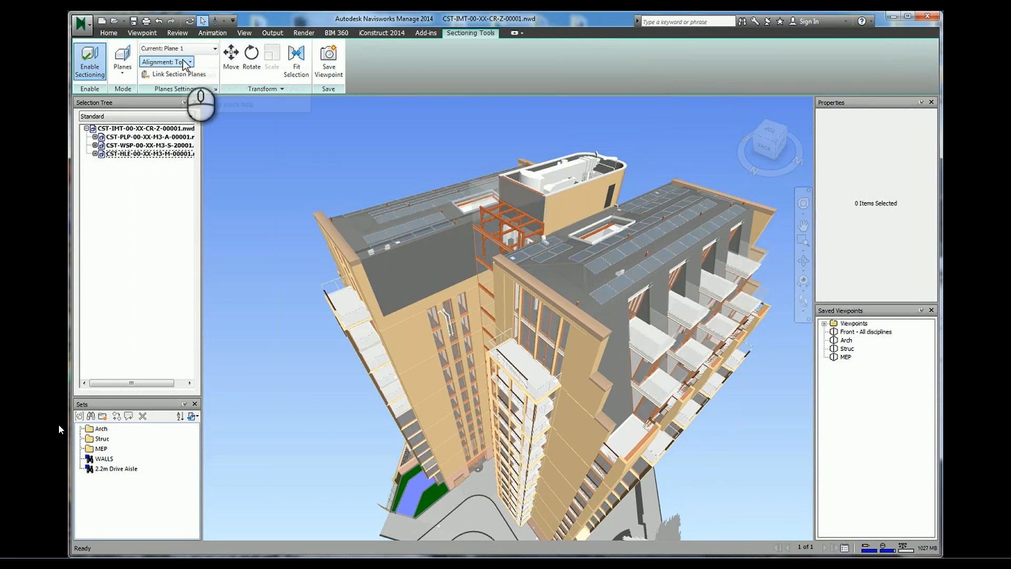
left_click(184, 62)
left_click(172, 168)
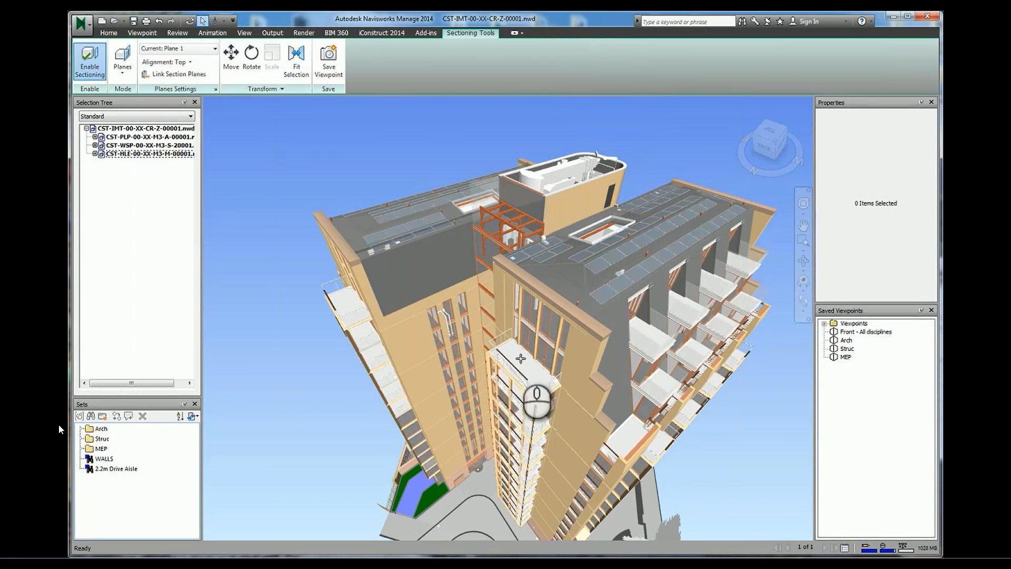
left_click(520, 362)
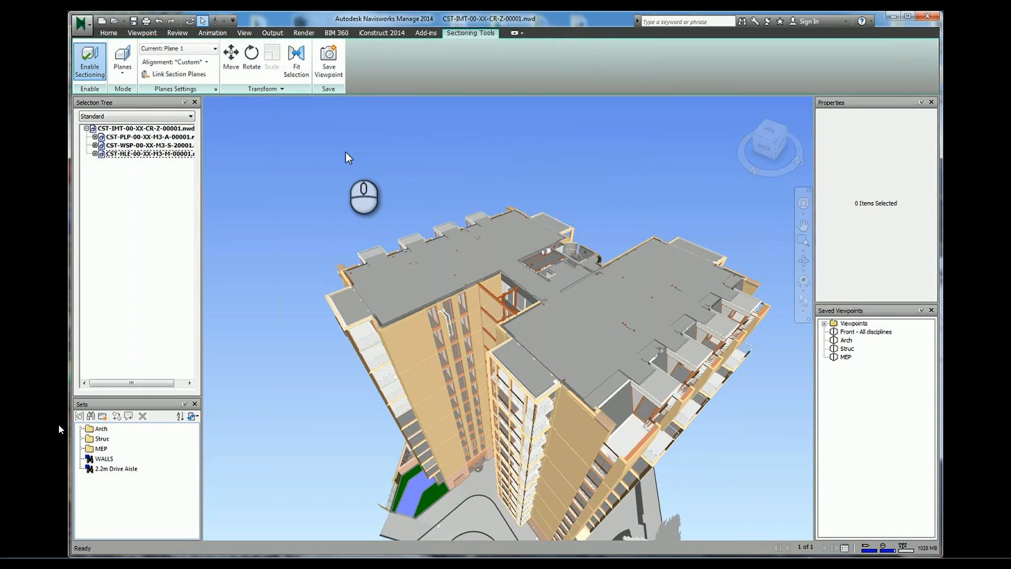
- Move section Plane 1 down to cut through the walls of the tower's uppermost floor
left_click(231, 57)
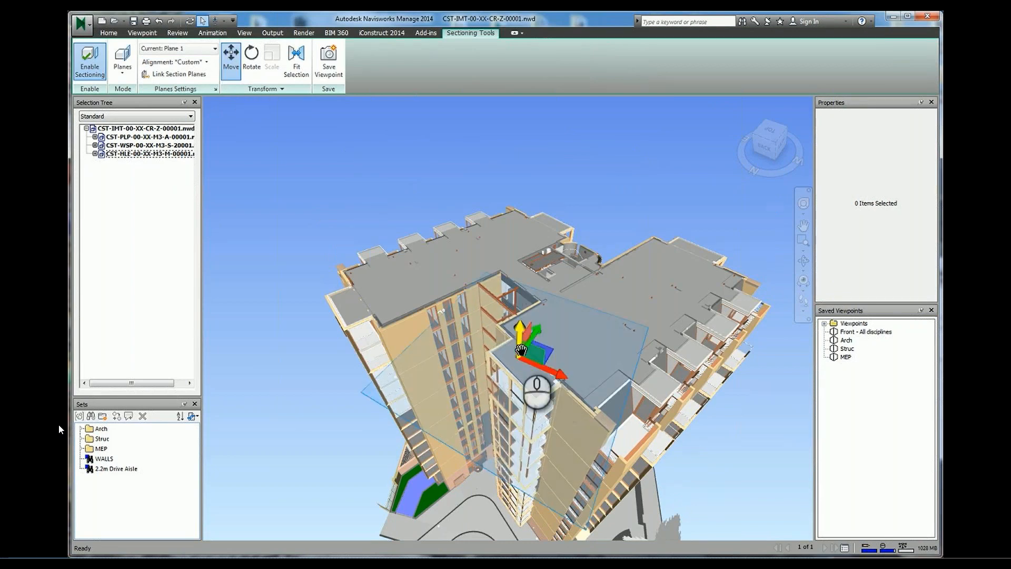
mouse_move(520, 350)
left_mouse_down()
mouse_move(520, 321)
mouse_move(520, 336)
left_mouse_up()
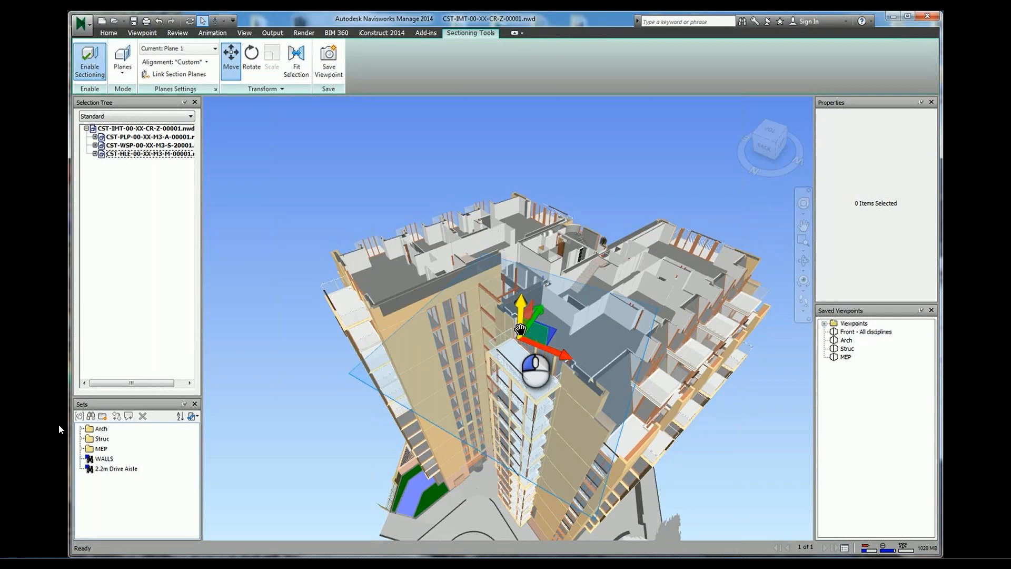
left_click(230, 57)
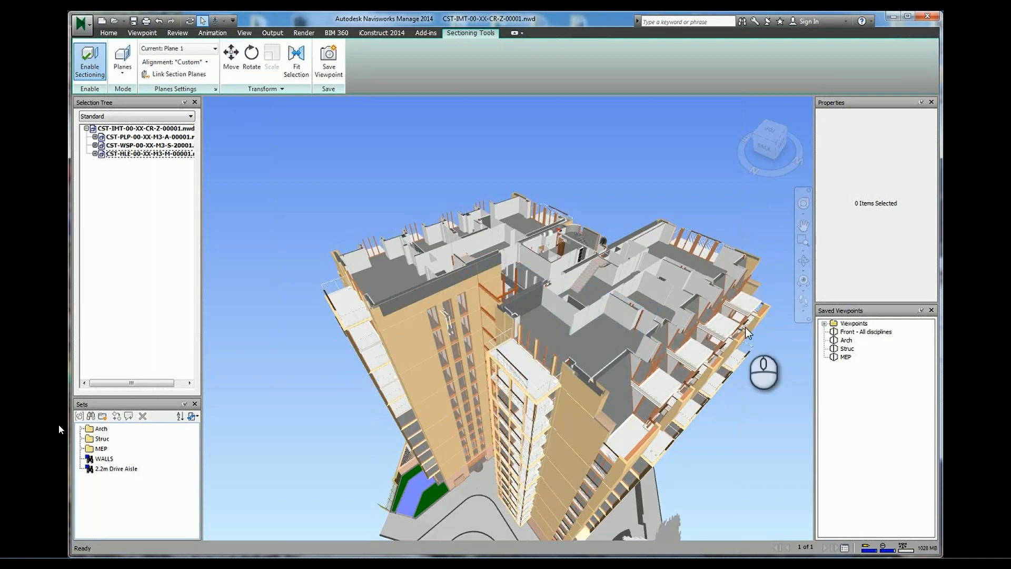
- Save the sectioned floor view as a viewpoint named "Level 15"
right_click(843, 380)
left_click(879, 399)
type("Level 15")
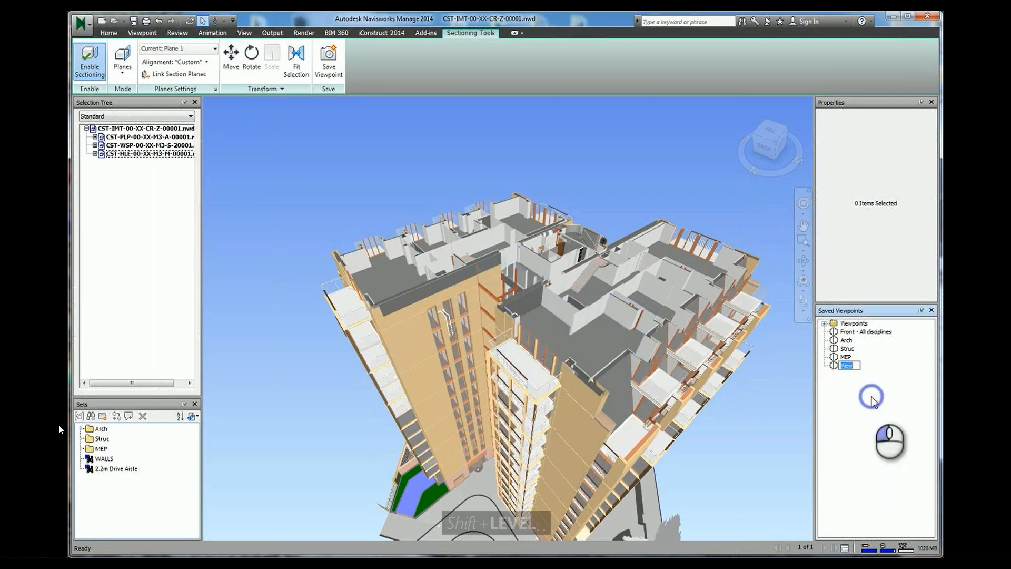
key("Return")
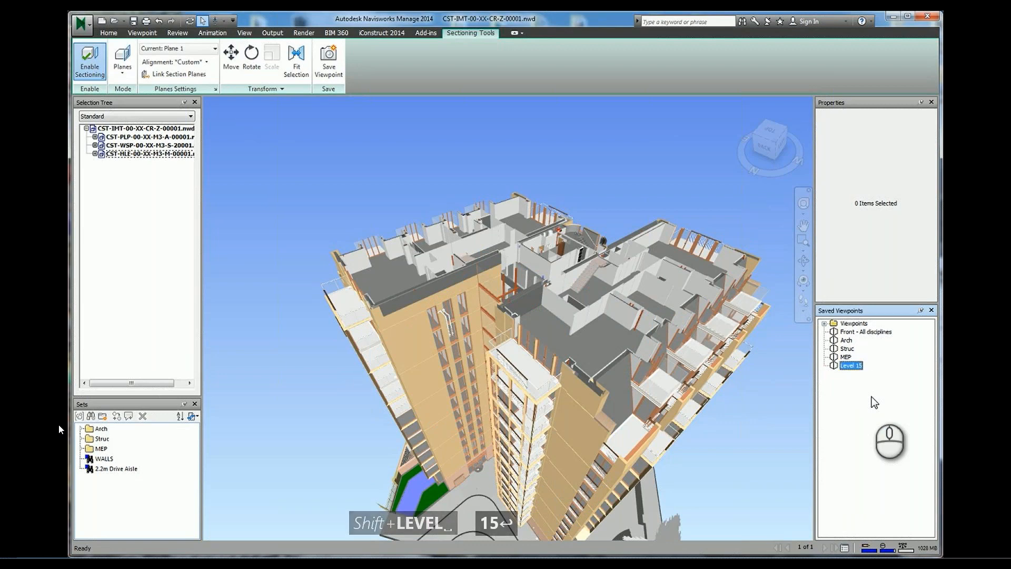
- Recall the Front - All disciplines, Arch, Struc, MEP and Level 15 viewpoints in turn to check each saved view
left_click(856, 332)
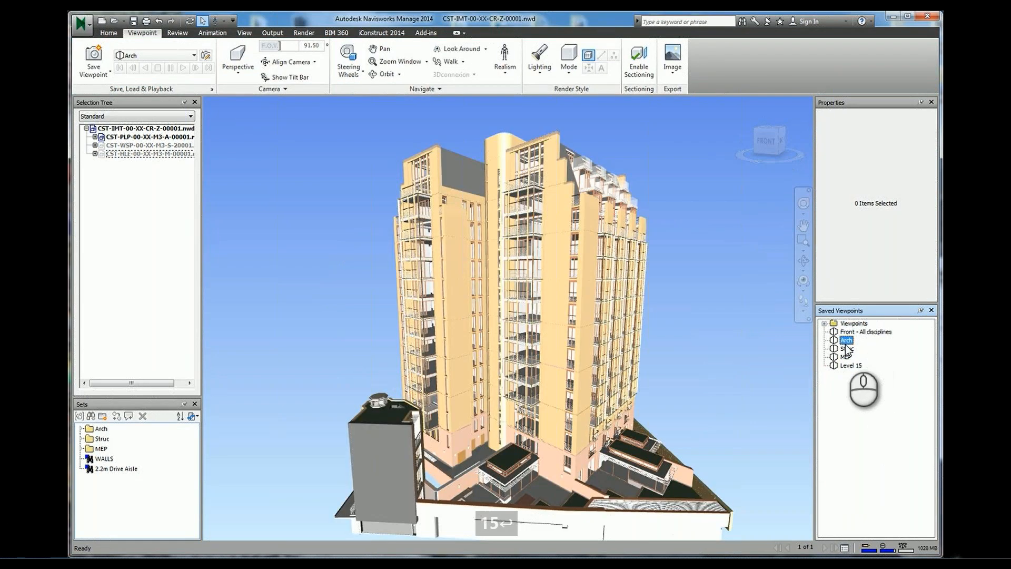
left_click(847, 348)
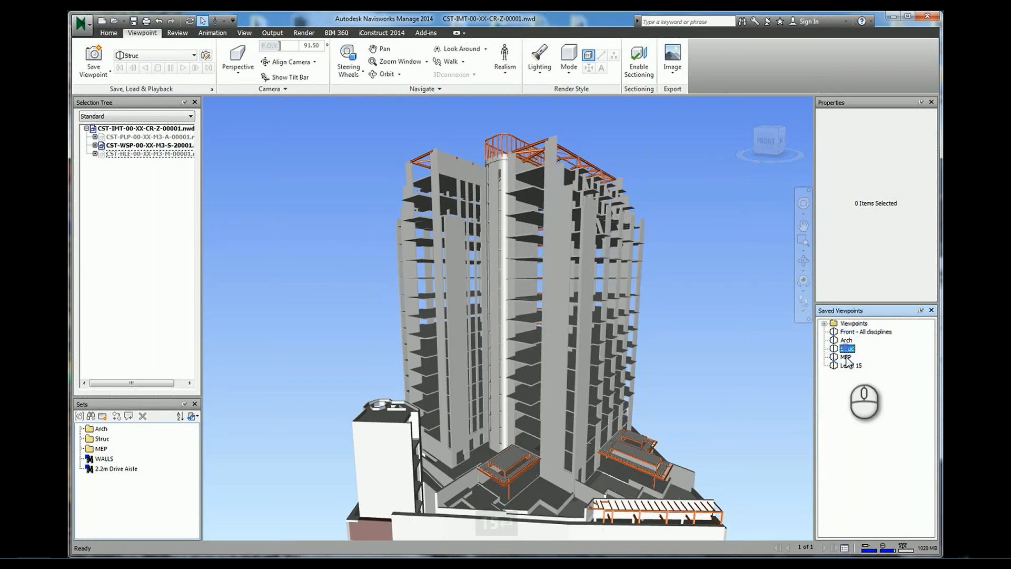
left_click(845, 357)
left_click(849, 365)
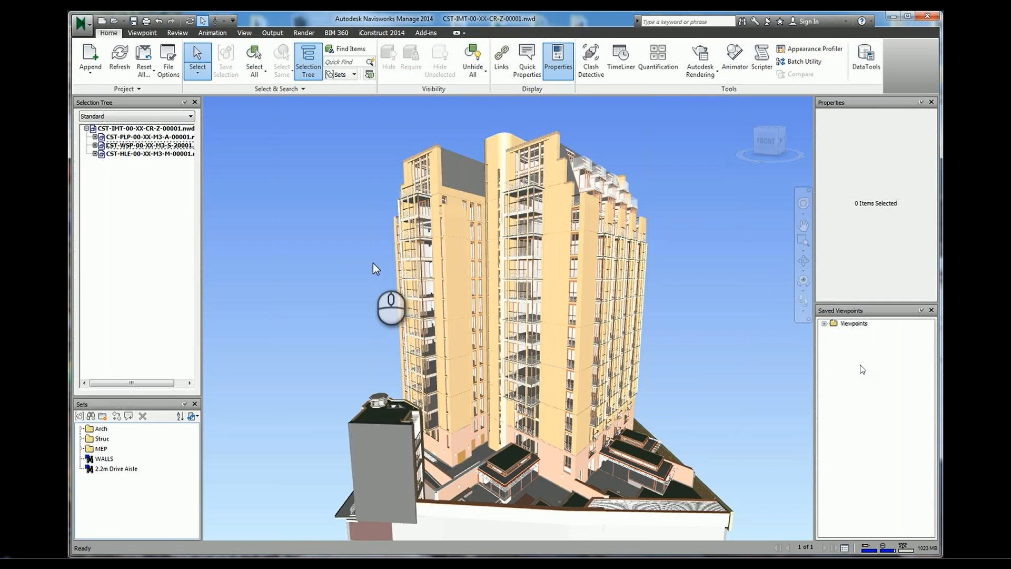
- Switch to the PowerPoint presenter view of the Navisworks demonstration
key("alt+Tab")
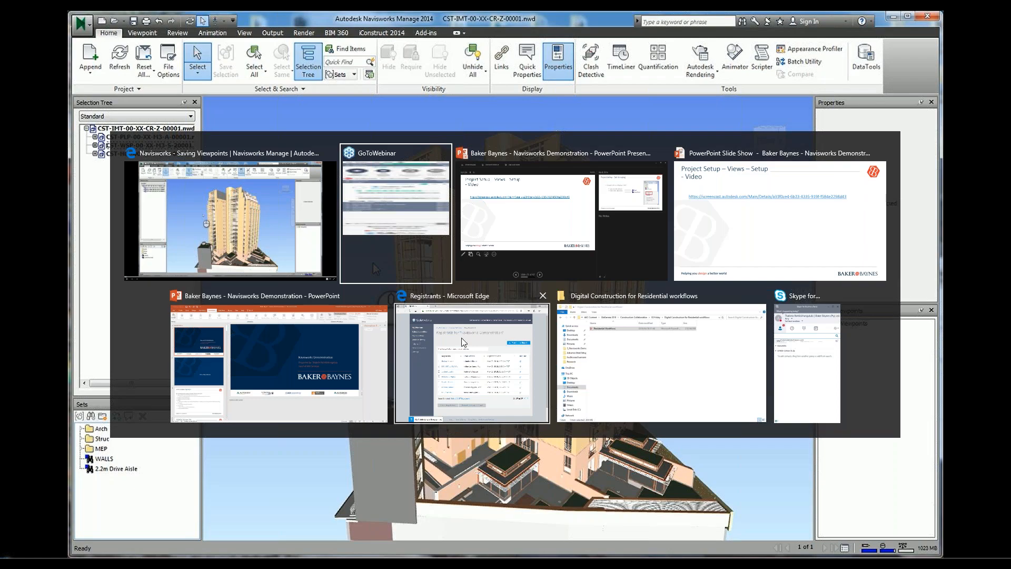
left_click(561, 220)
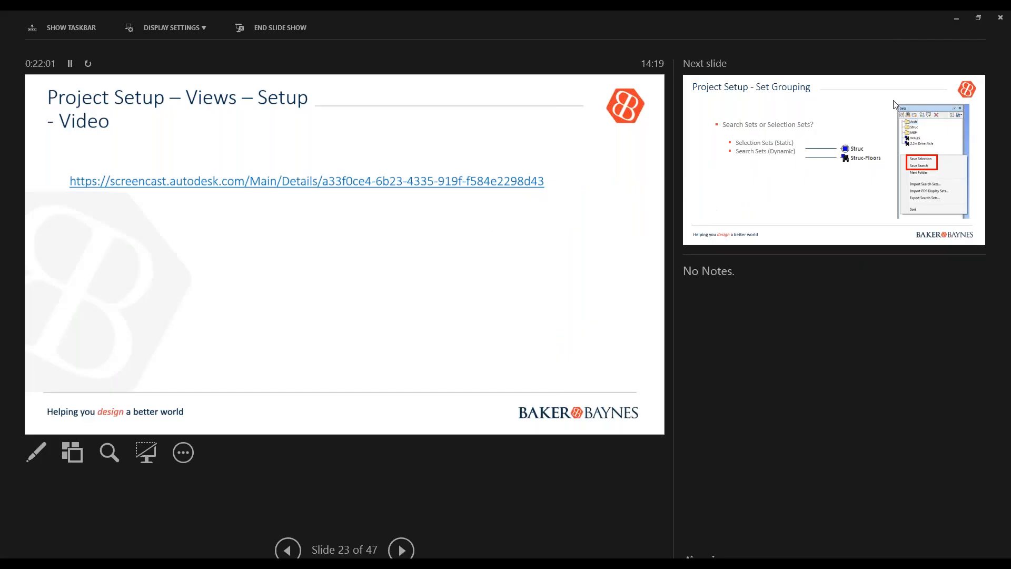
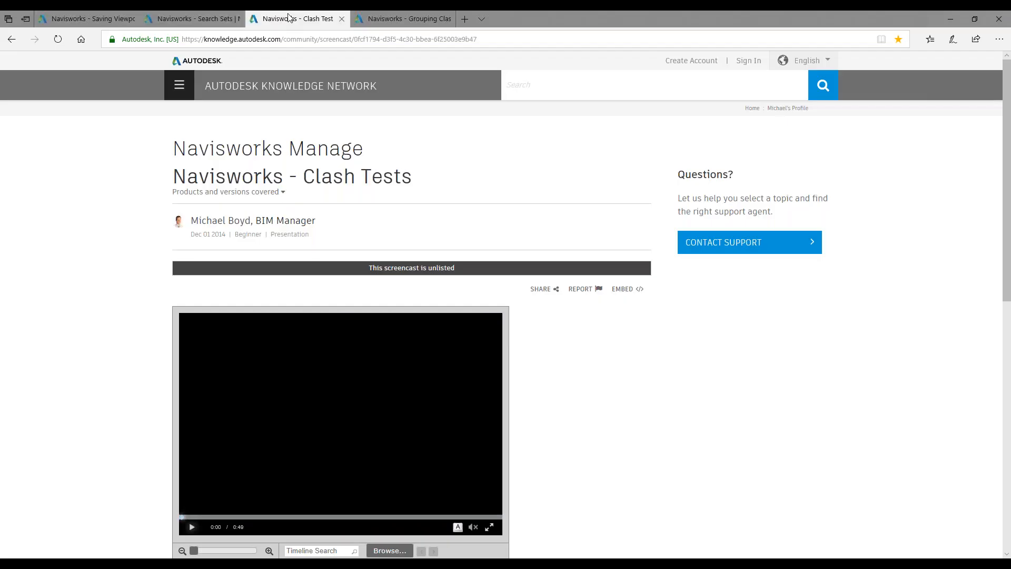
- Play the "Navisworks - Clash Tests" screencast in full screen
left_click(193, 527)
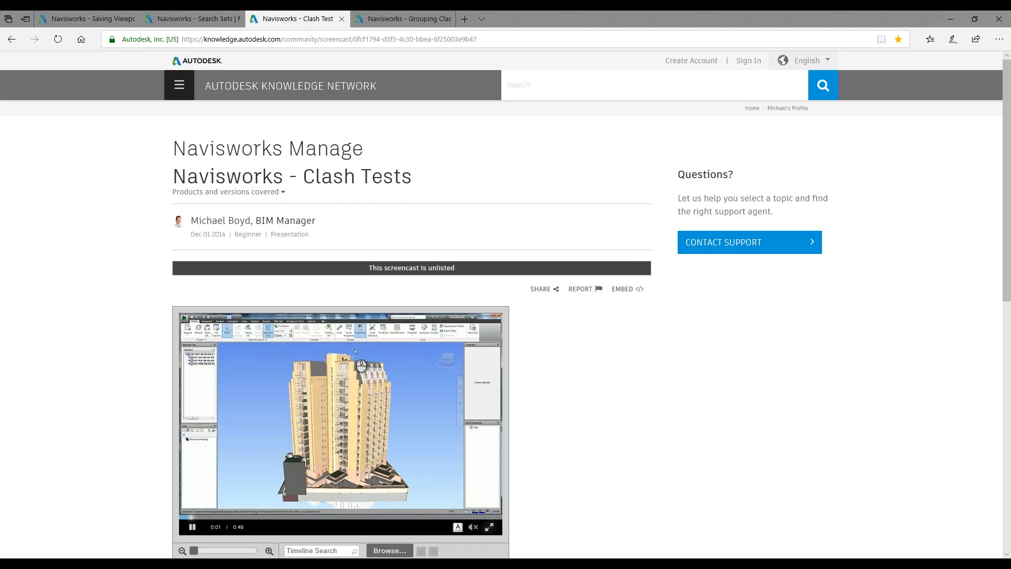
left_click(488, 526)
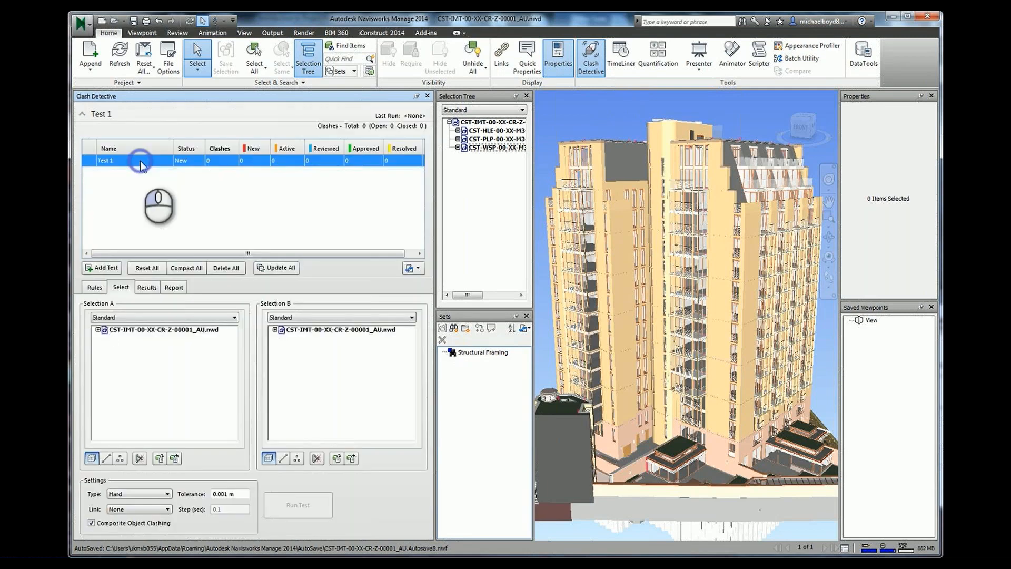
key("super")
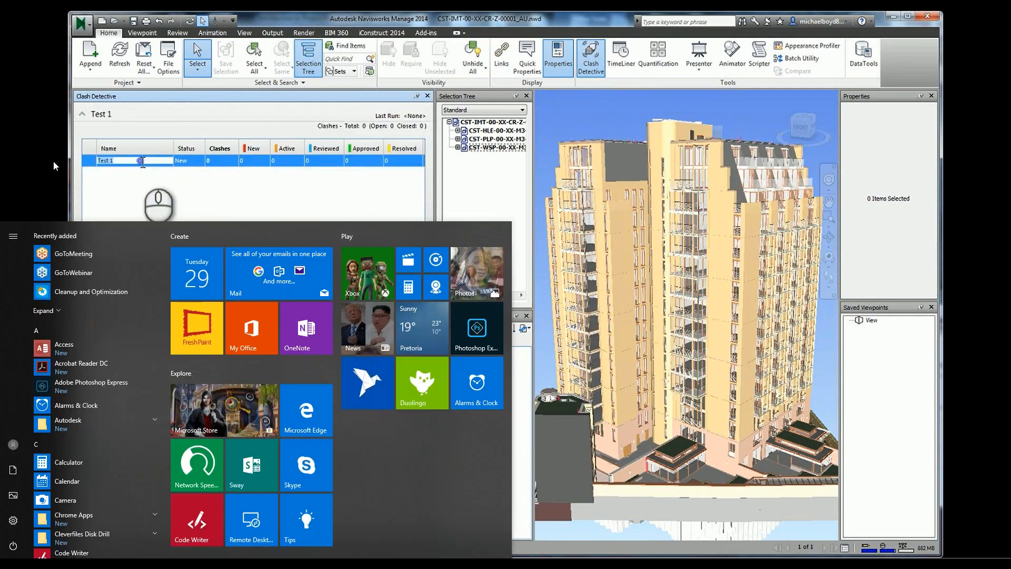
key("super")
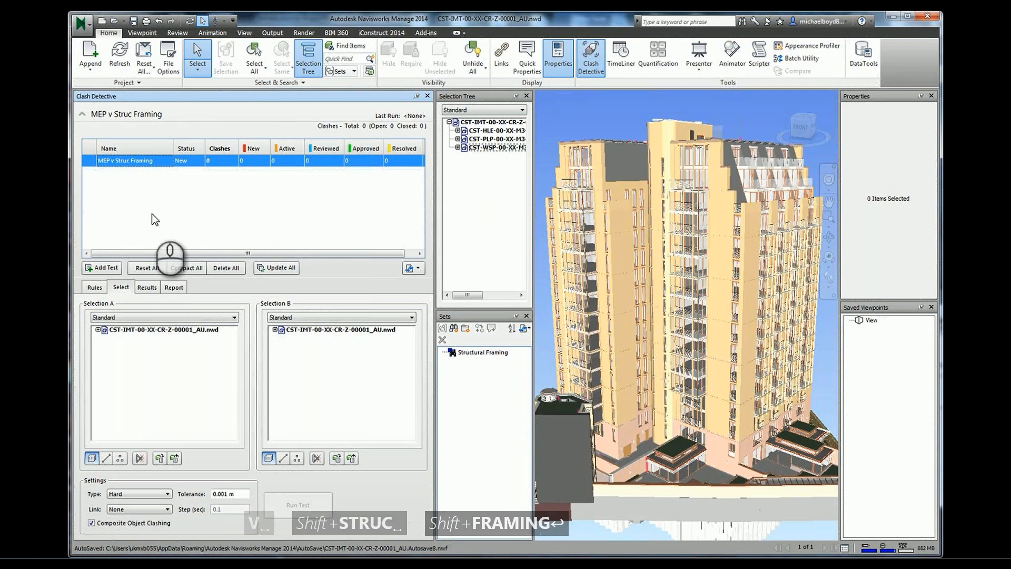
- Run the MEP v Struc Framing clash test with CST-HLE-00-XX-M3-M-00001.nwc as Selection A and the Structural Framing set as Selection B
left_click(98, 329)
left_click(163, 337)
left_click(279, 317)
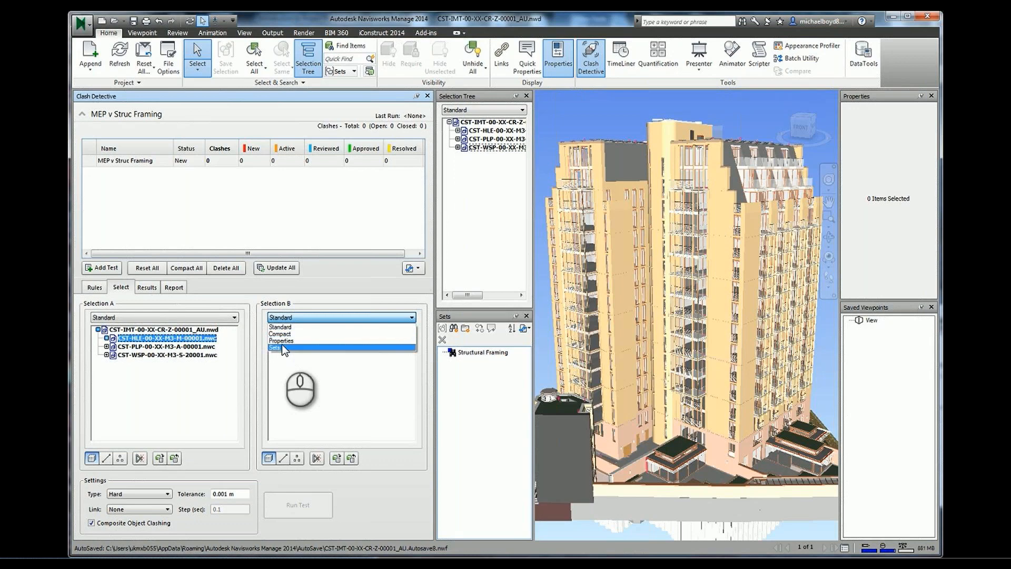
left_click(283, 347)
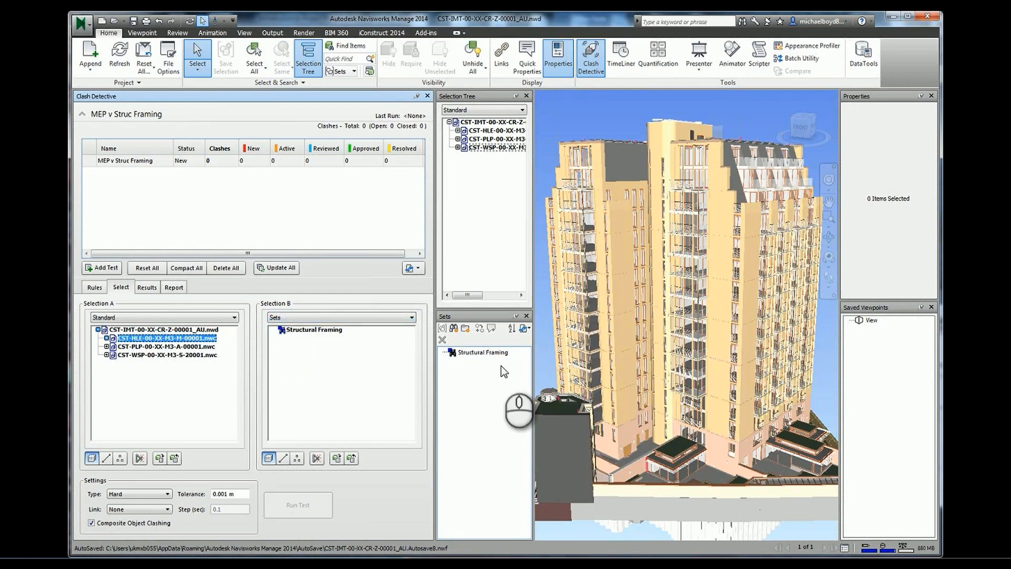
left_click(319, 328)
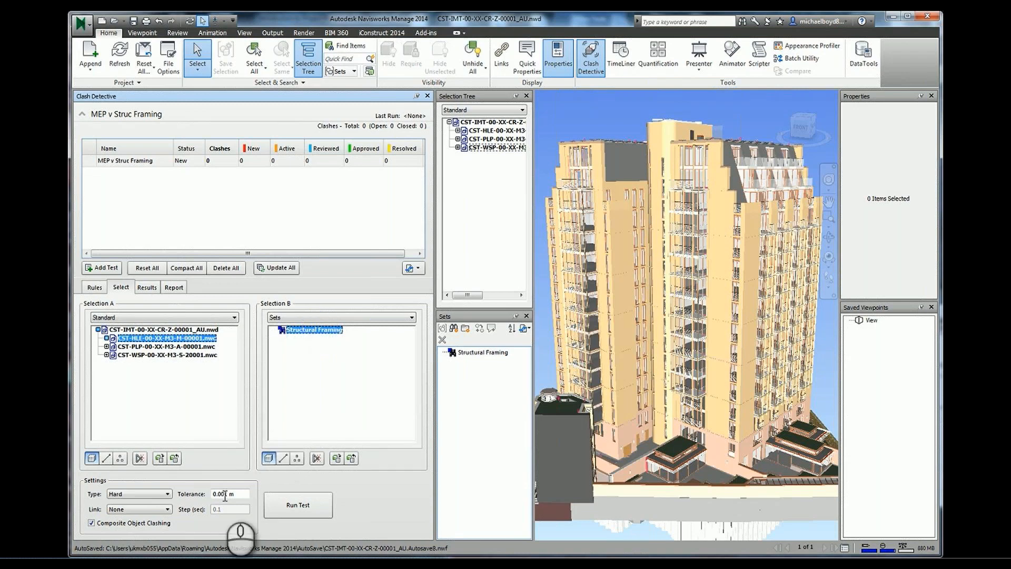
left_click(283, 503)
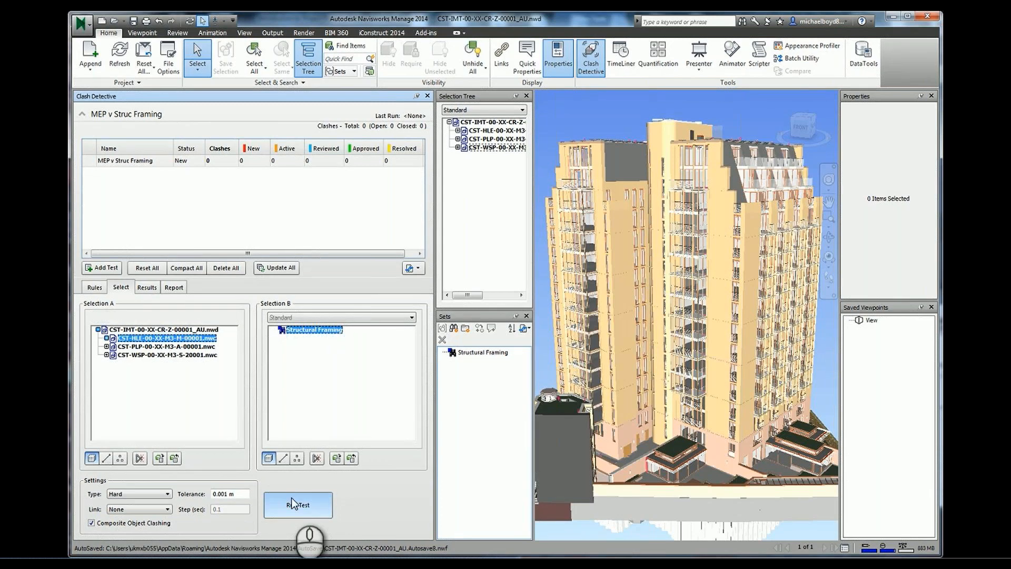
- Bring up Clash2 and Clash7 from the results and examine the Clash7 luminaire and concrete beam from another angle
key("Down")
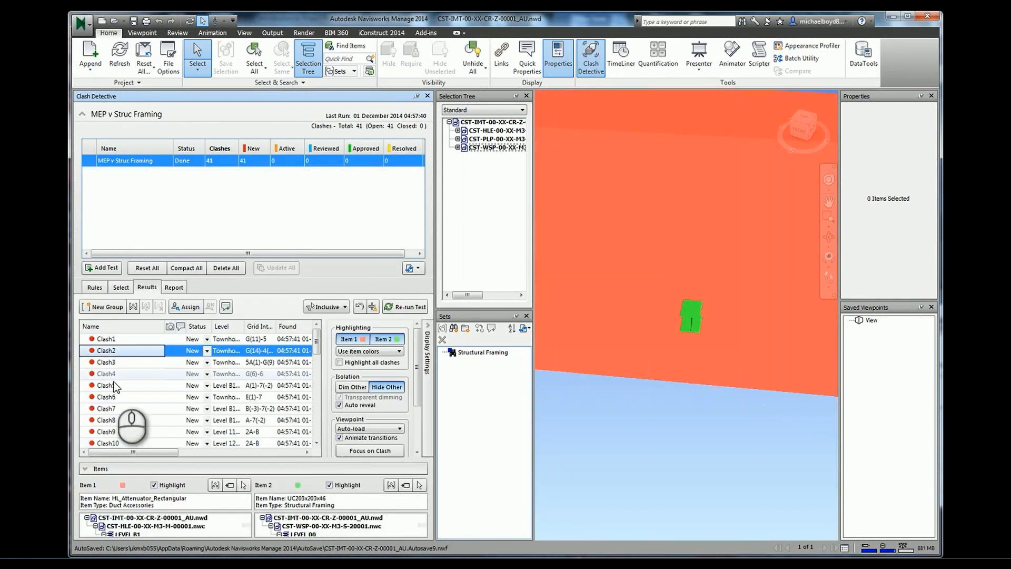
left_click(107, 408)
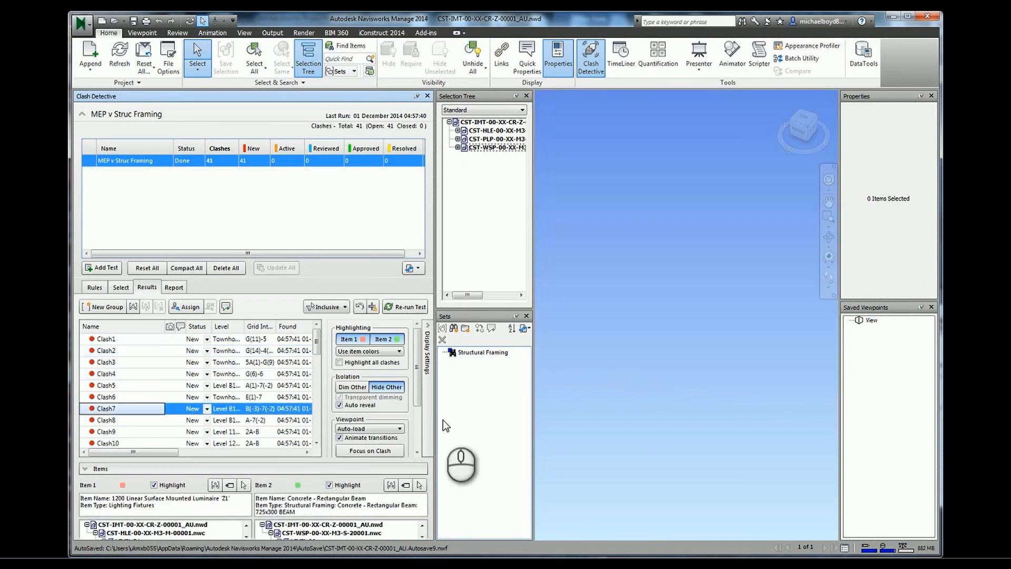
middle_click_drag(736, 398, 676, 395, "shift")
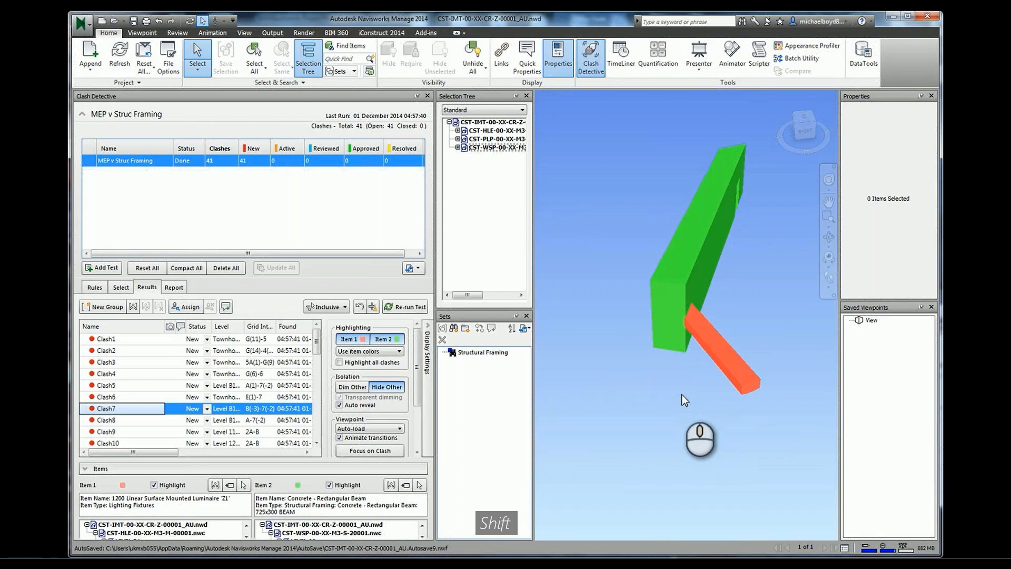
scroll(681, 394, "down", 3)
- Isolate Clash7 by dimming the other model items instead of hiding them, and inspect its surroundings
left_click(356, 388)
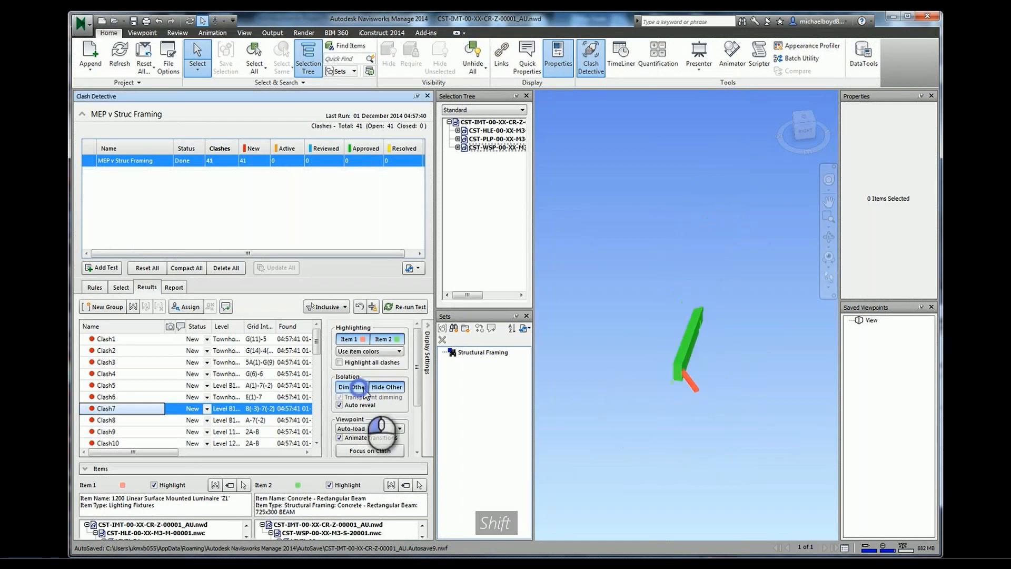
left_click(363, 389)
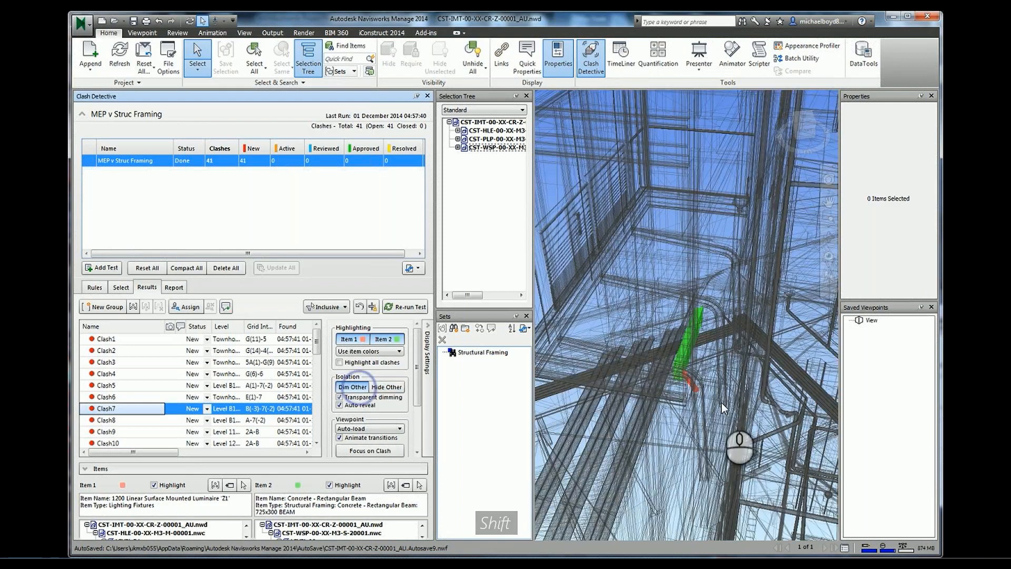
middle_click_drag(722, 402, 659, 416, "shift")
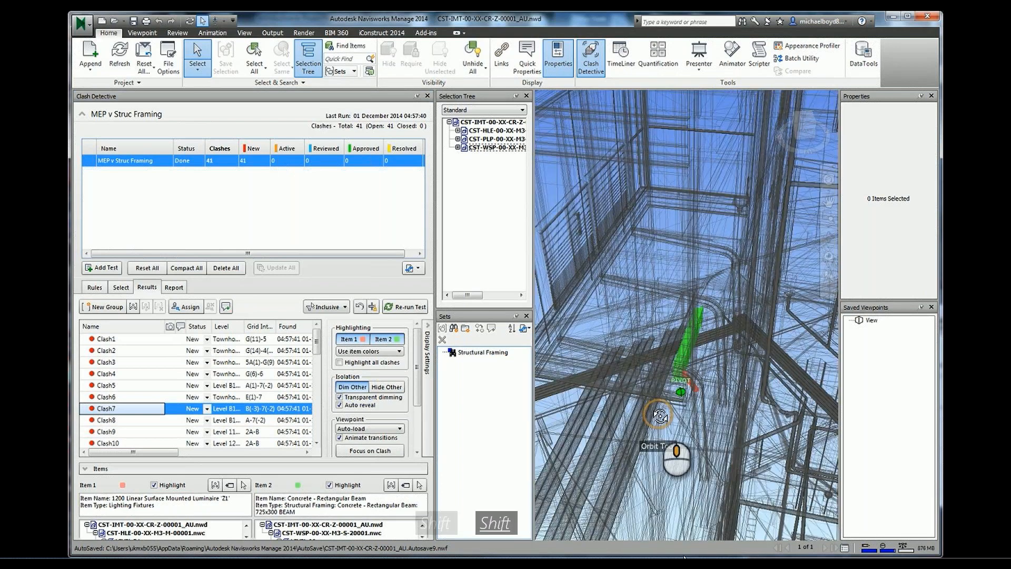
- Hide all other items around Clash7 and view its two clashing elements from farther away
left_click(387, 386)
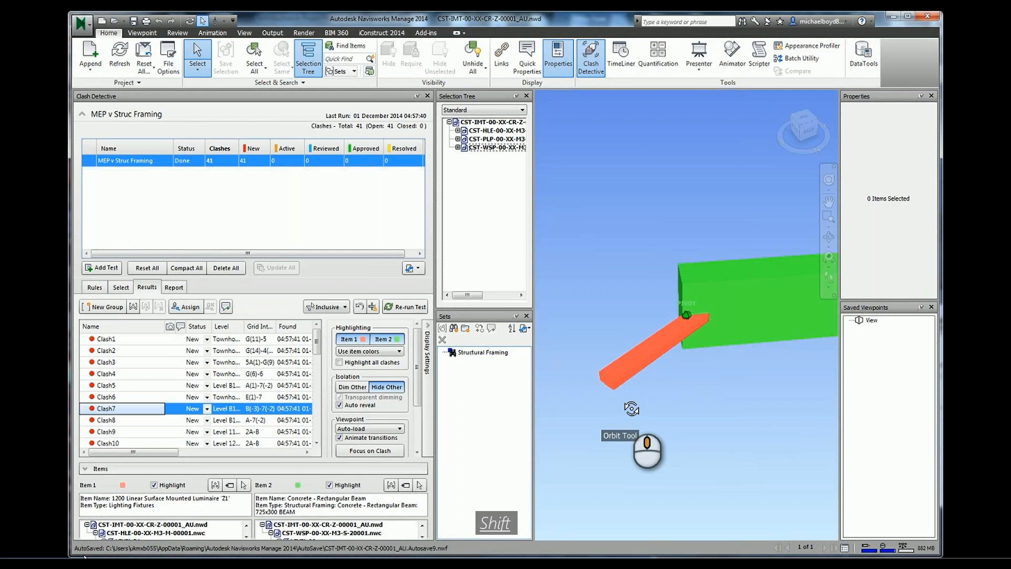
middle_click_drag(631, 407, 685, 401, "shift")
scroll(614, 386, "down", 3)
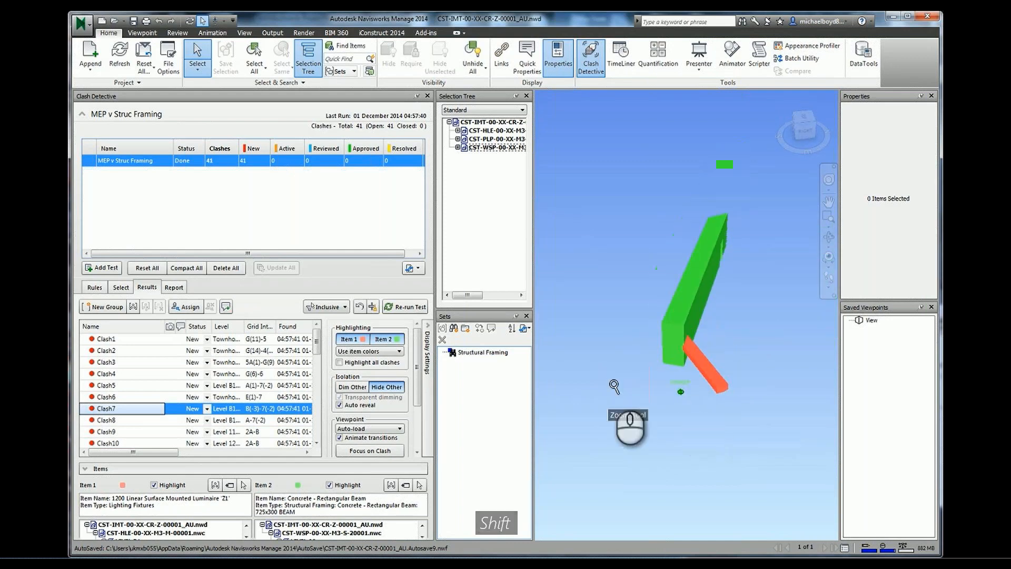
scroll(614, 385, "down", 3)
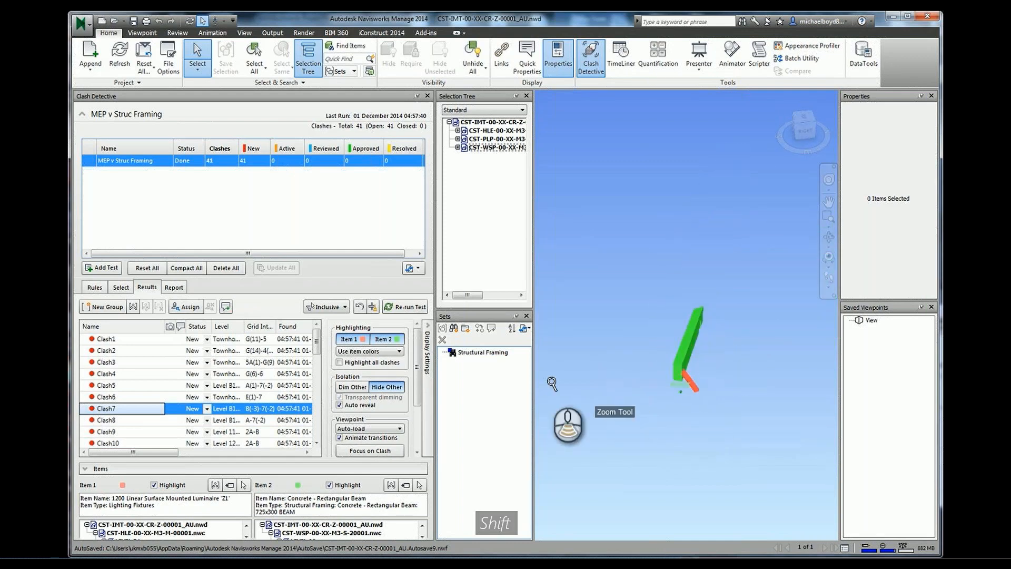
- Set the Clash7 isolation to transparent dimming of other items and examine the beam and luminaire from the side
left_click(352, 387)
mouse_move(721, 402)
middle_mouse_down("shift")
mouse_move(659, 415)
mouse_move(720, 392)
middle_mouse_up("shift")
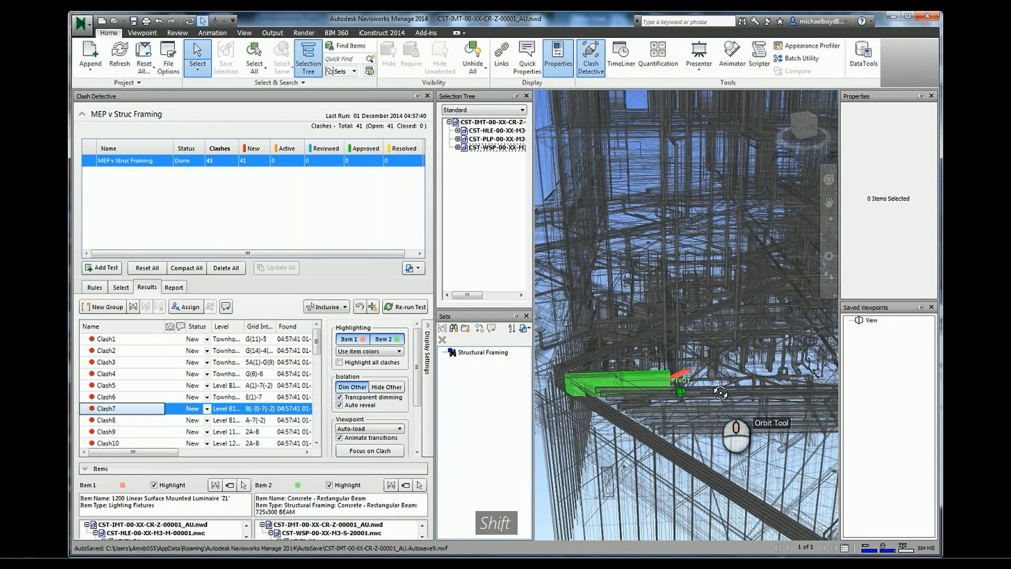
scroll(657, 394, "up", 3)
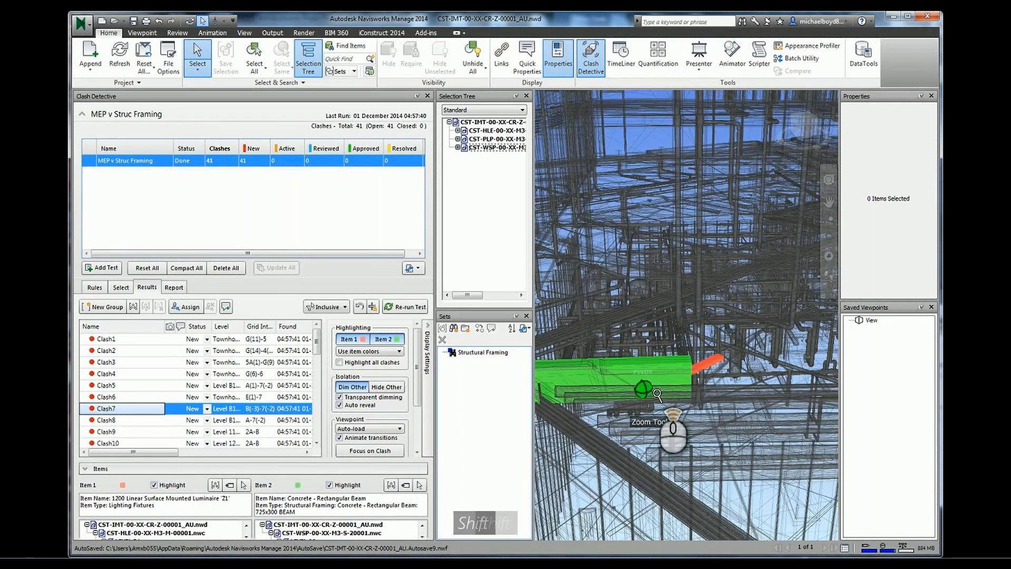
middle_click_drag(657, 393, 642, 409)
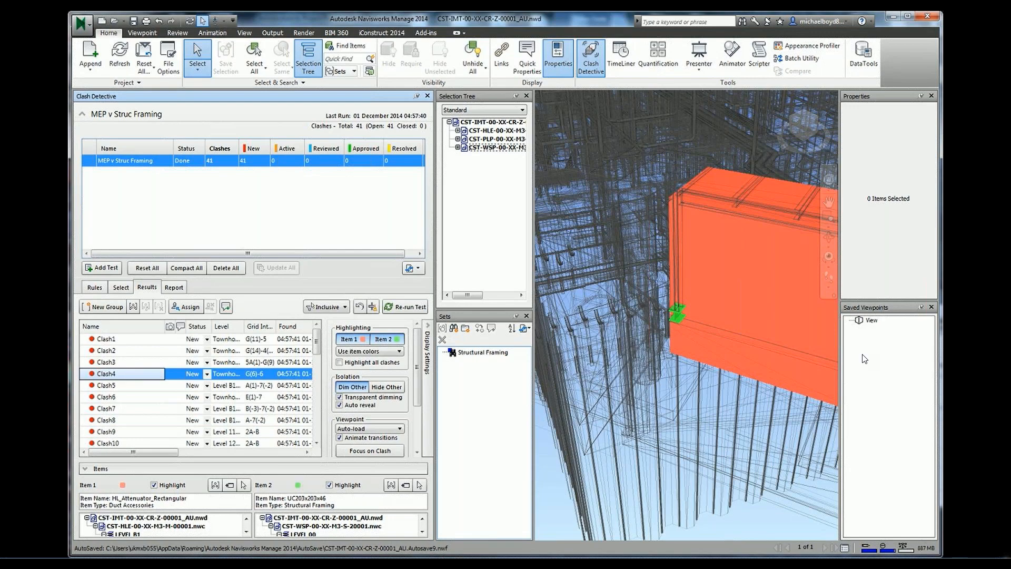
- Return to the PowerPoint presenter view
key("alt+Tab")
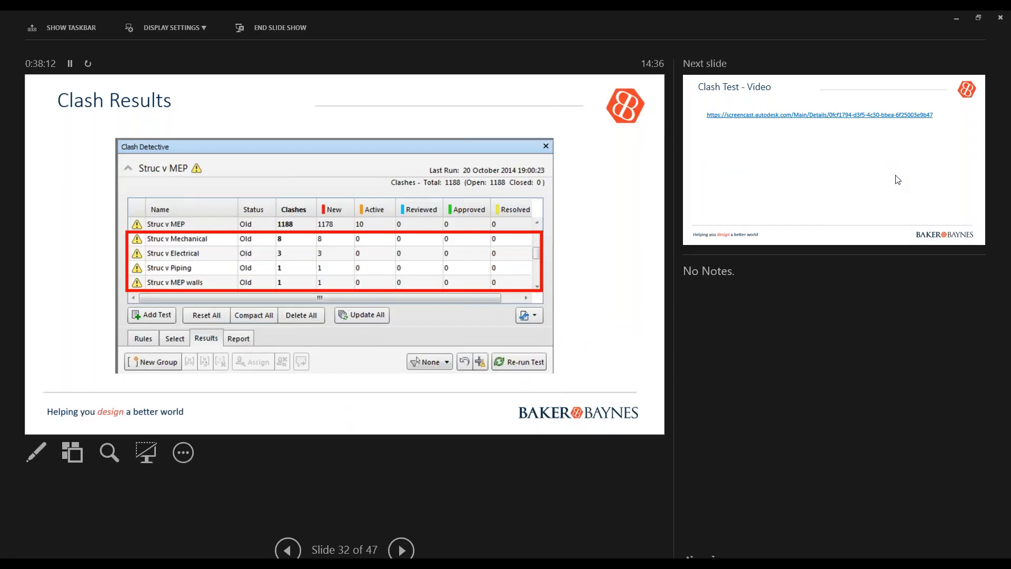